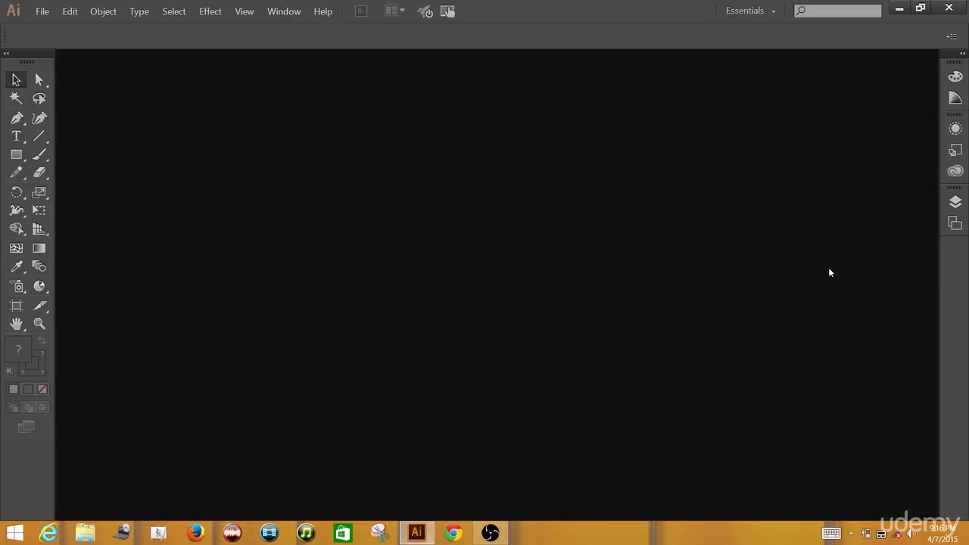
# Create a new document with a width of 3500 px and a height of 2000 px
pyautogui.click(39, 15)
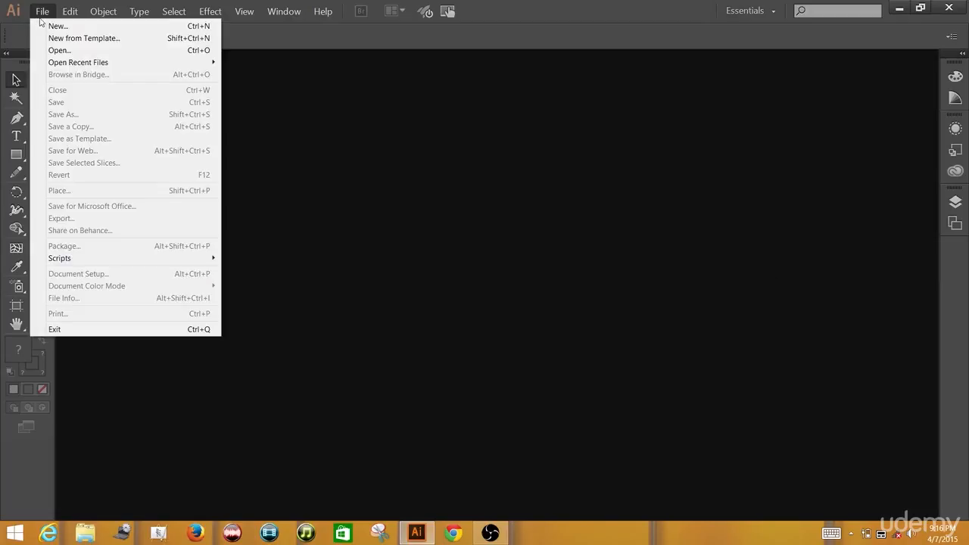
pyautogui.click(57, 26)
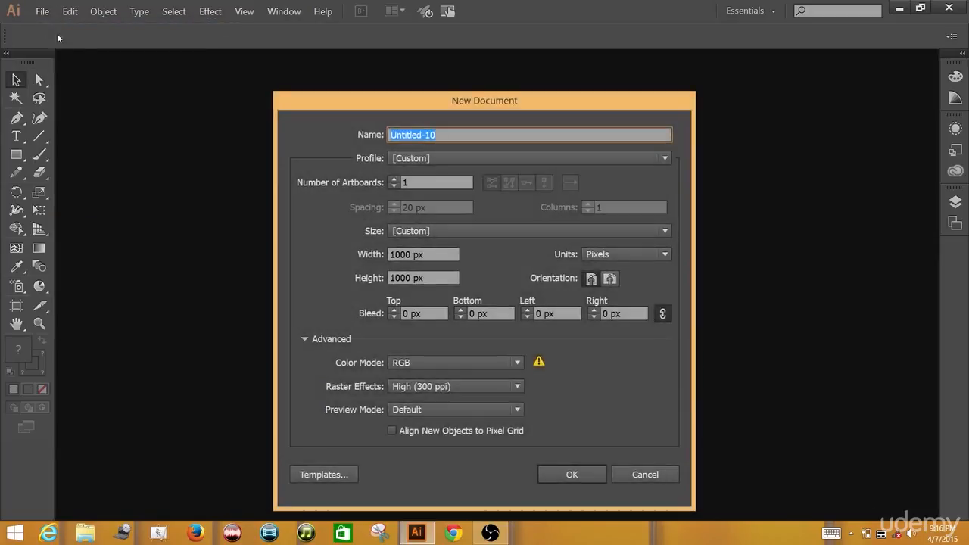
pyautogui.click(430, 254)
pyautogui.tripleClick(430, 255)
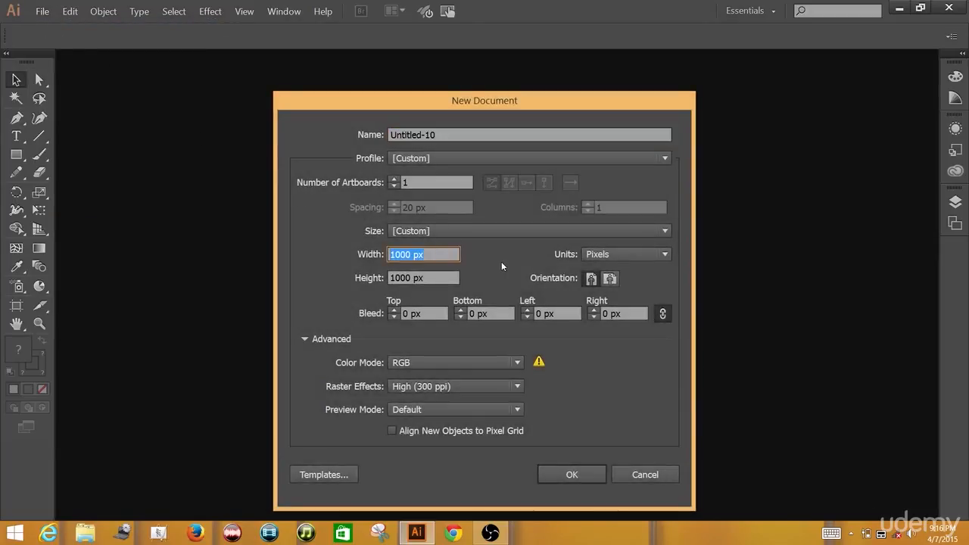
pyautogui.write('3500')
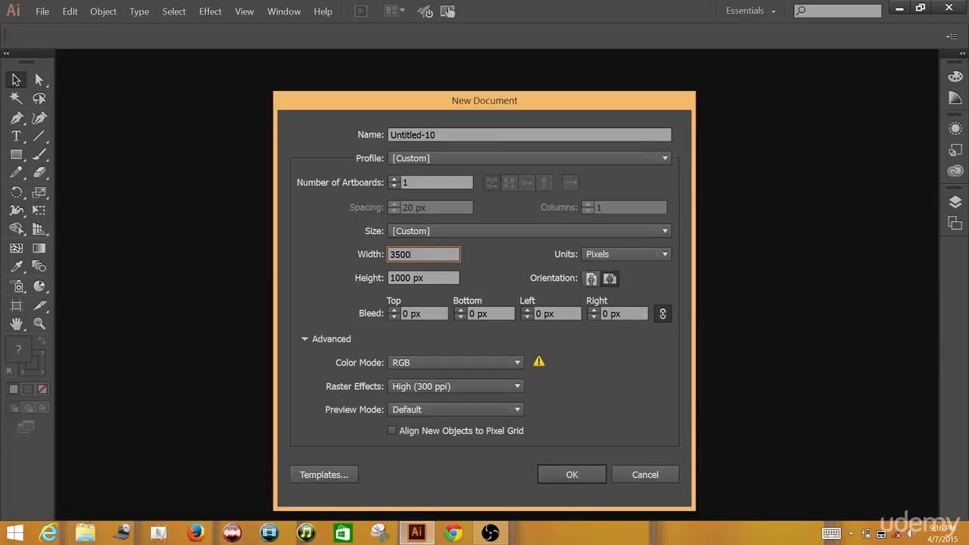
pyautogui.press('Tab')
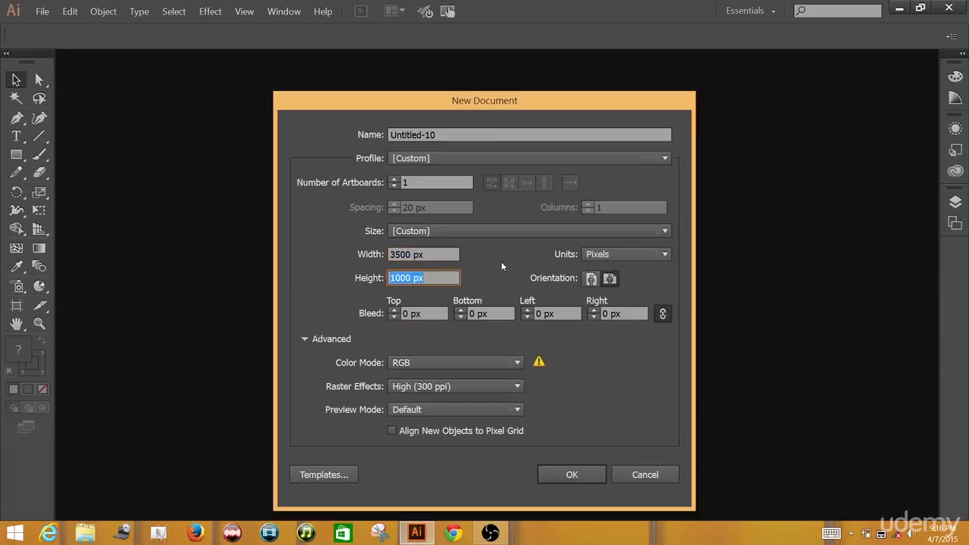
pyautogui.write('2000')
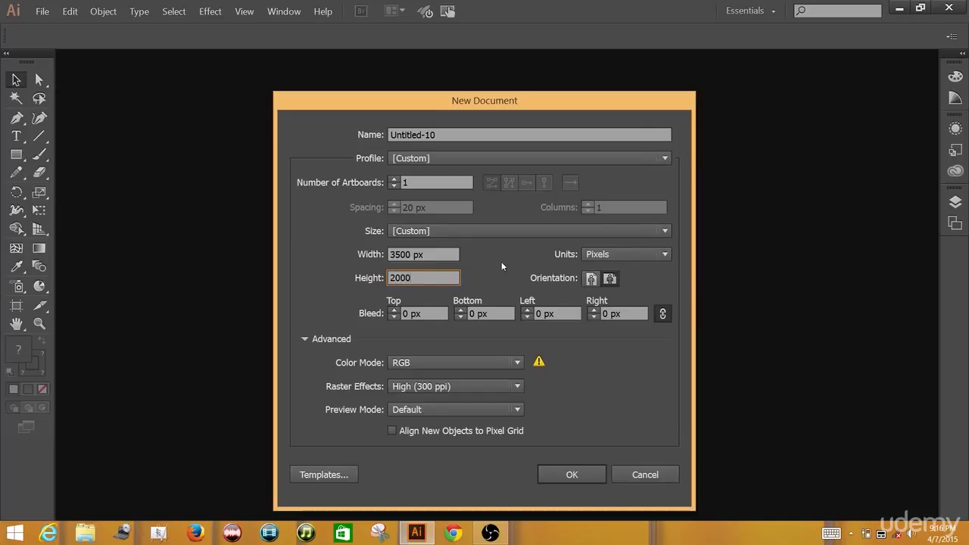
pyautogui.click(569, 475)
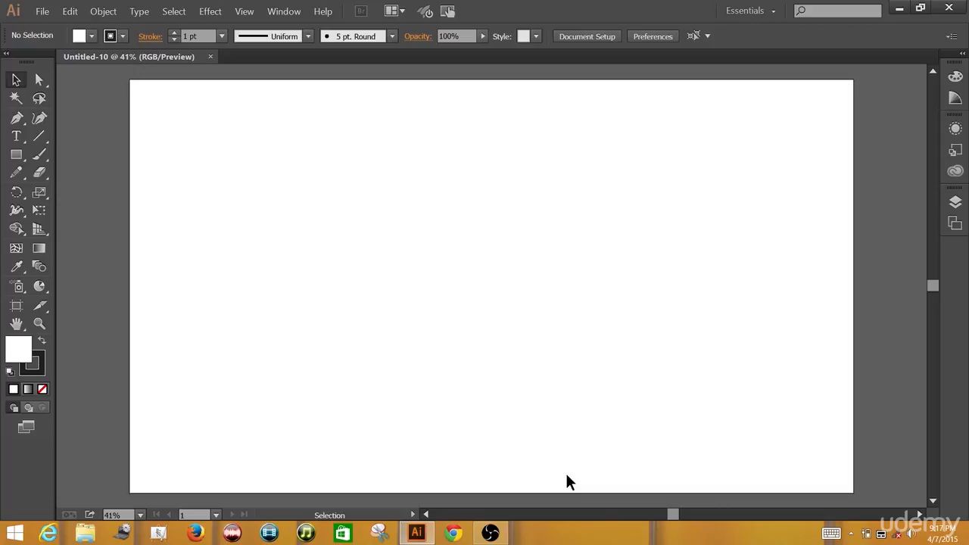
pyautogui.click(490, 533)
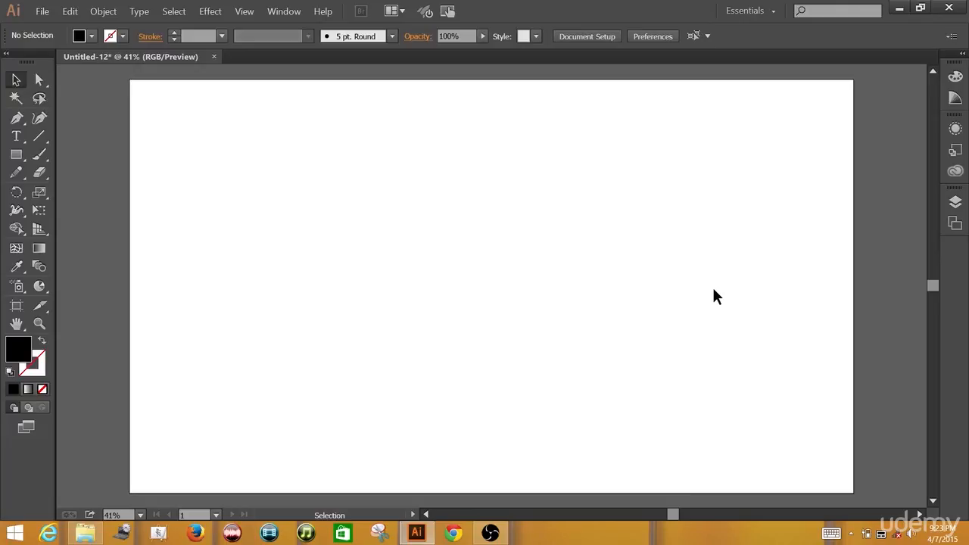
# Add a large area-type text box on the left half of the artboard and set its font size to 200 pt
pyautogui.click(16, 137)
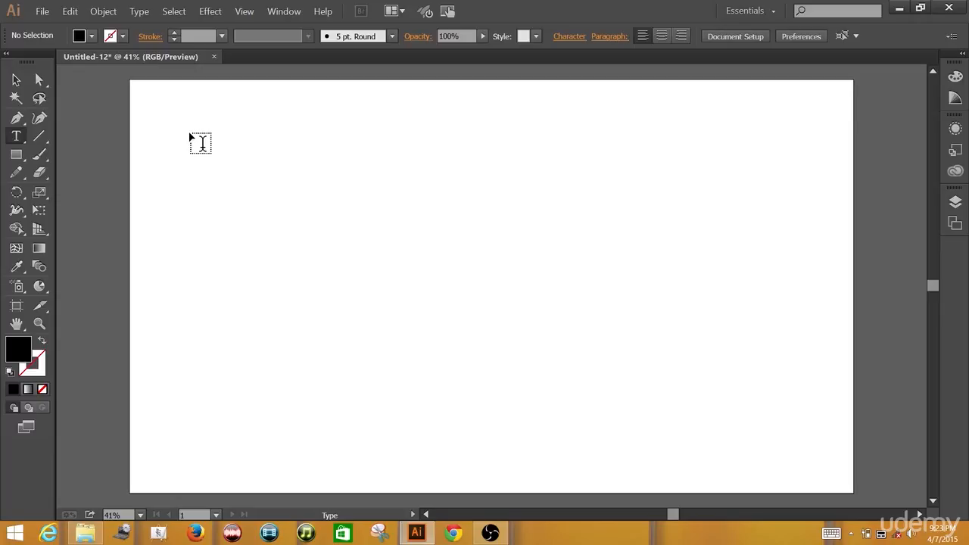
pyautogui.moveTo(189, 133); pyautogui.dragTo(514, 446)
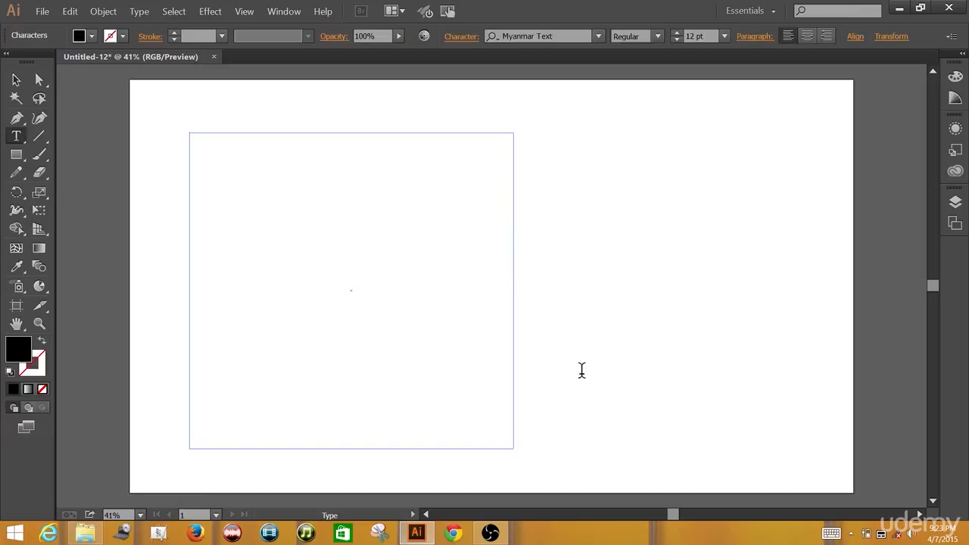
pyautogui.click(690, 36)
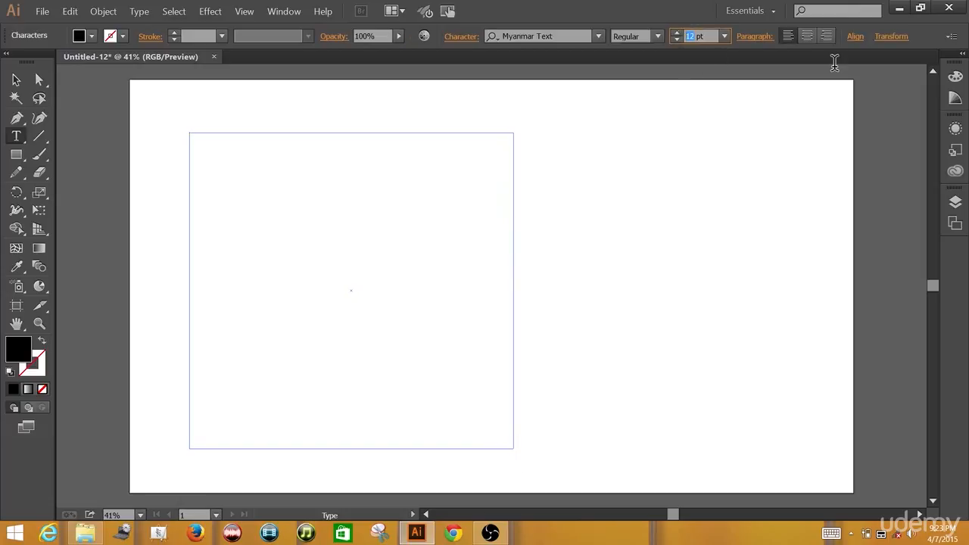
pyautogui.write('200')
pyautogui.press('Return')
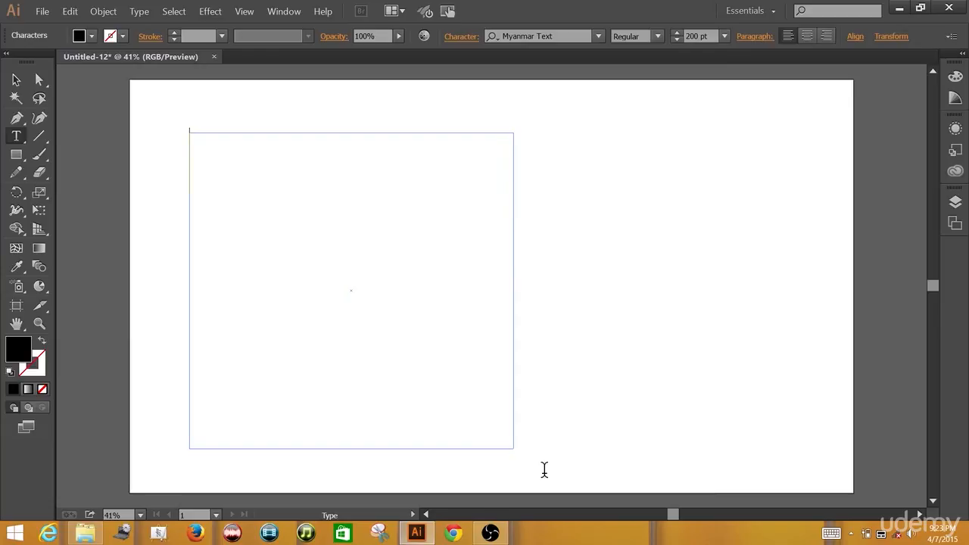
# Set the font to Anton and enter "What" as the first line of the text box
pyautogui.click(557, 32)
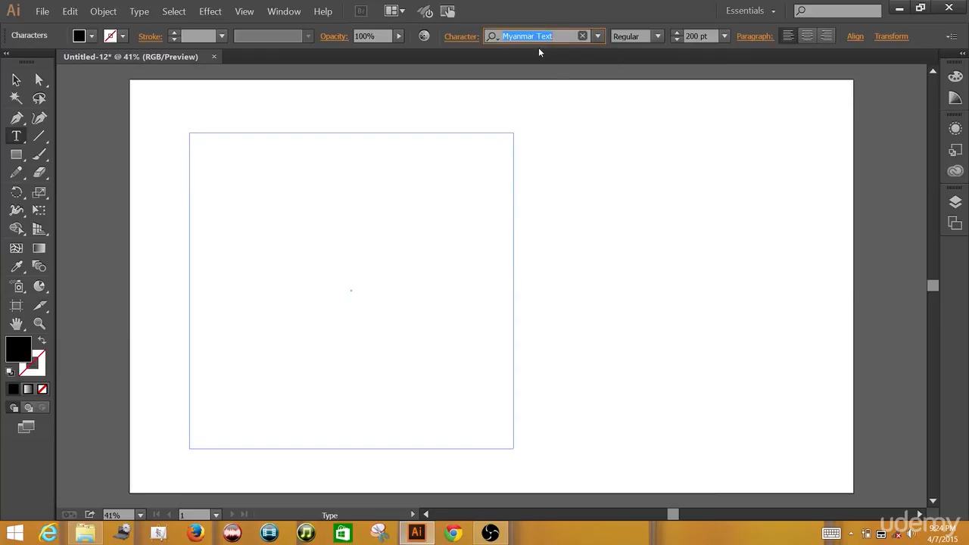
pyautogui.write('an')
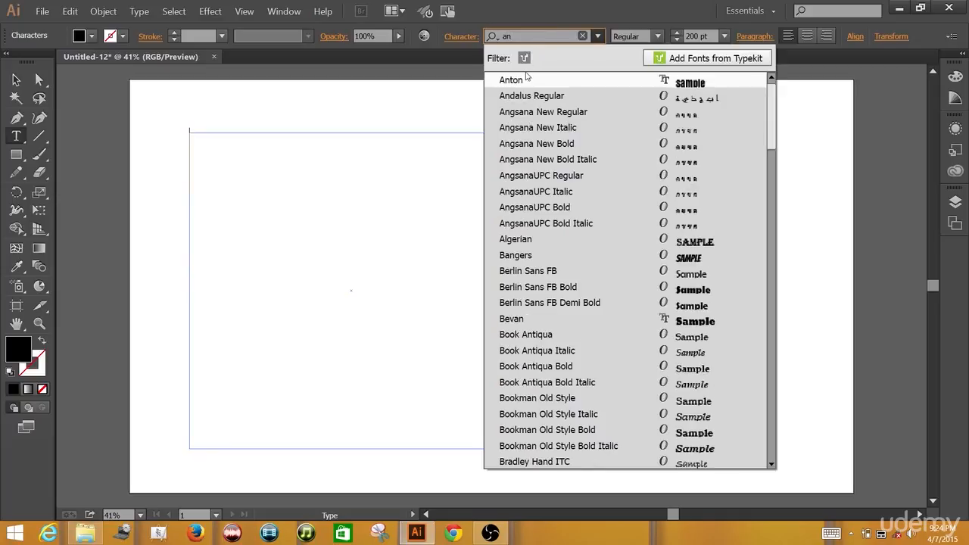
pyautogui.click(525, 82)
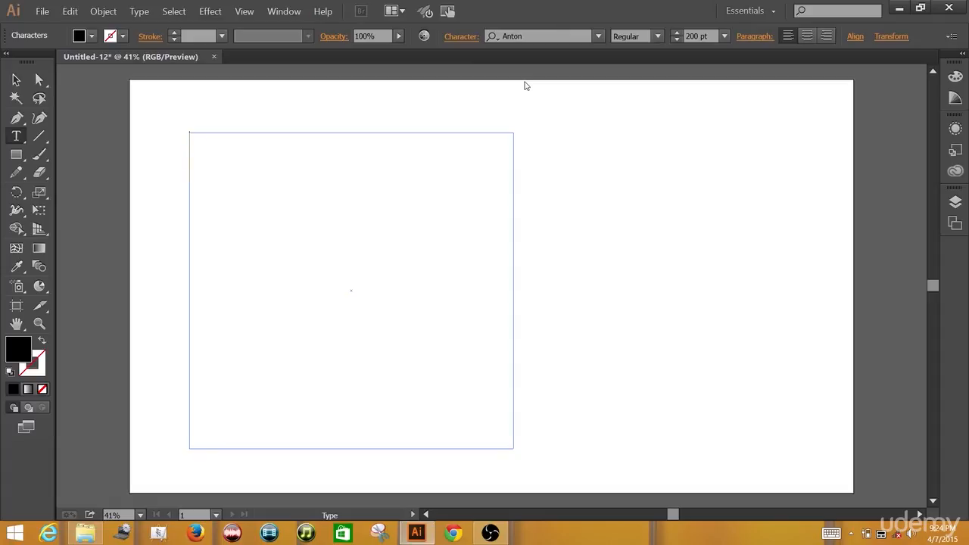
pyautogui.write('What')
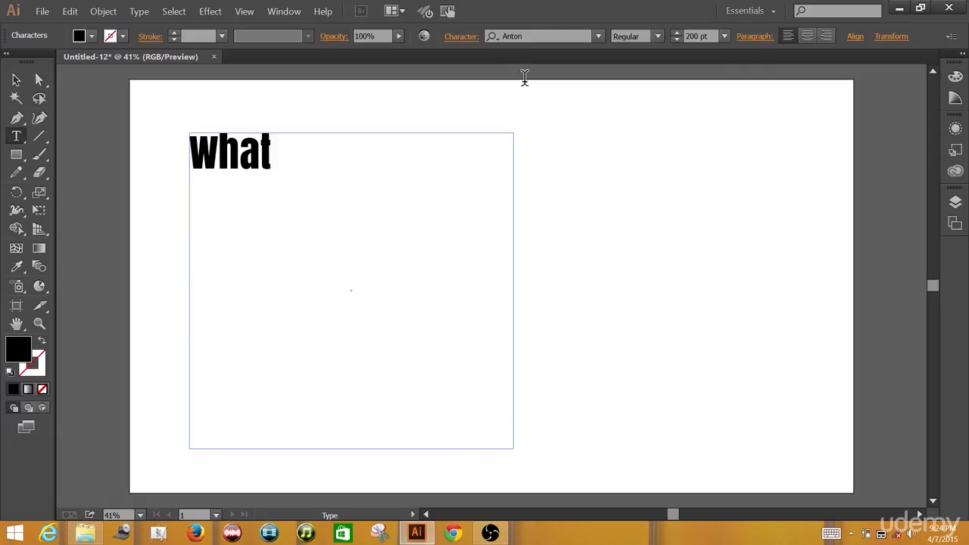
# Add a second line reading "Daily Workers" in the Pacifico Regular font
pyautogui.click(550, 40)
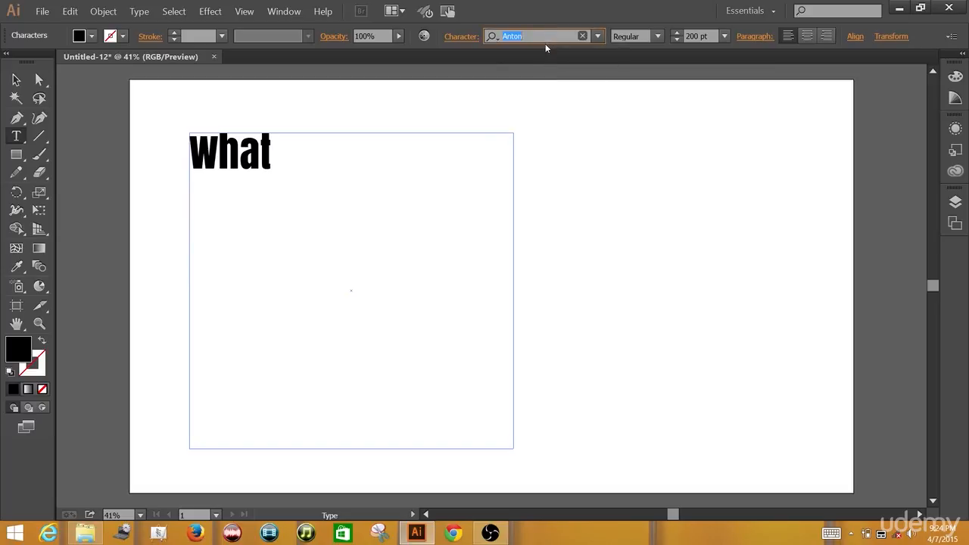
pyautogui.write('p')
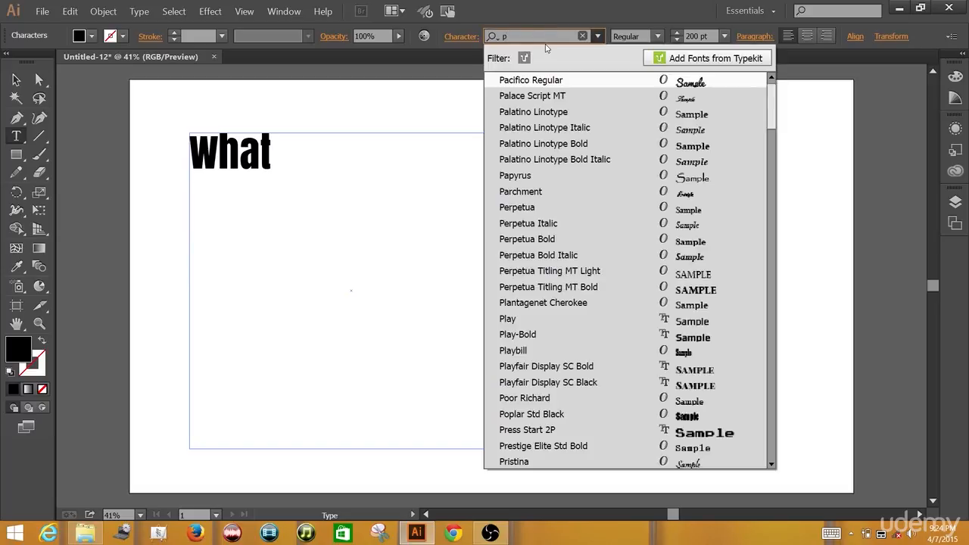
pyautogui.write('a')
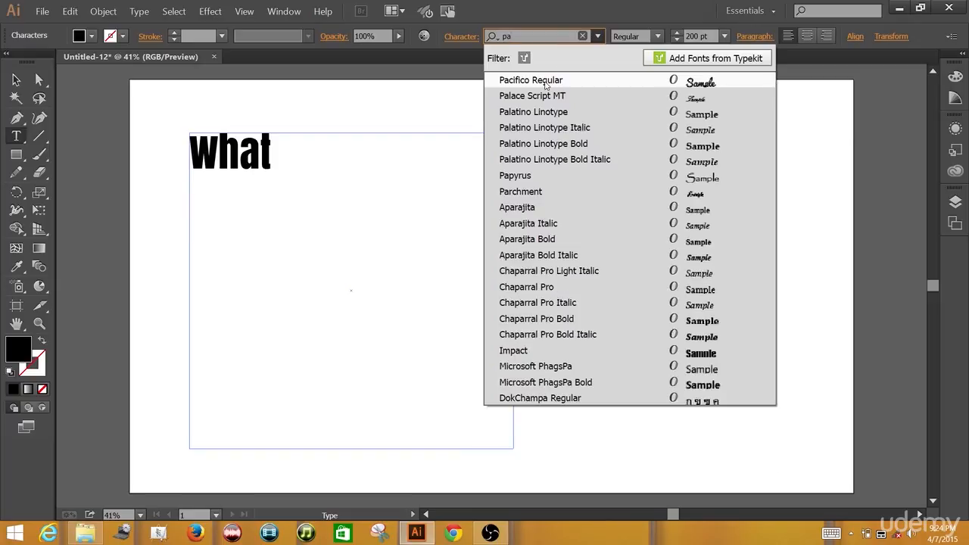
pyautogui.click(545, 82)
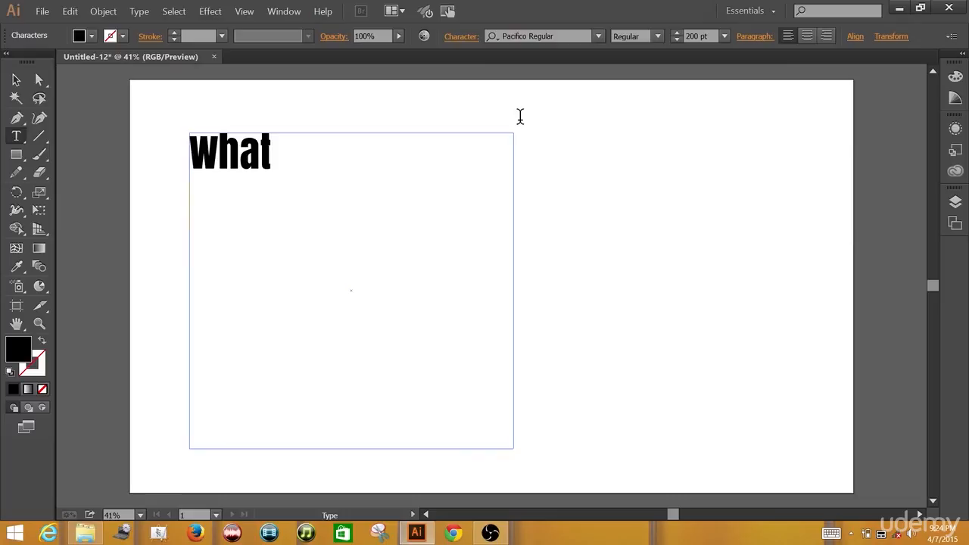
pyautogui.write('D')
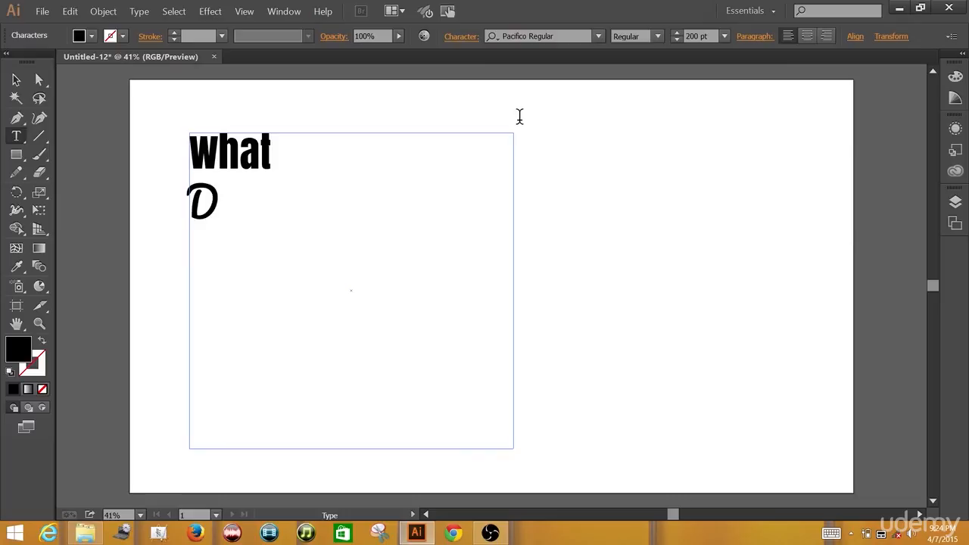
pyautogui.write('aily Workers')
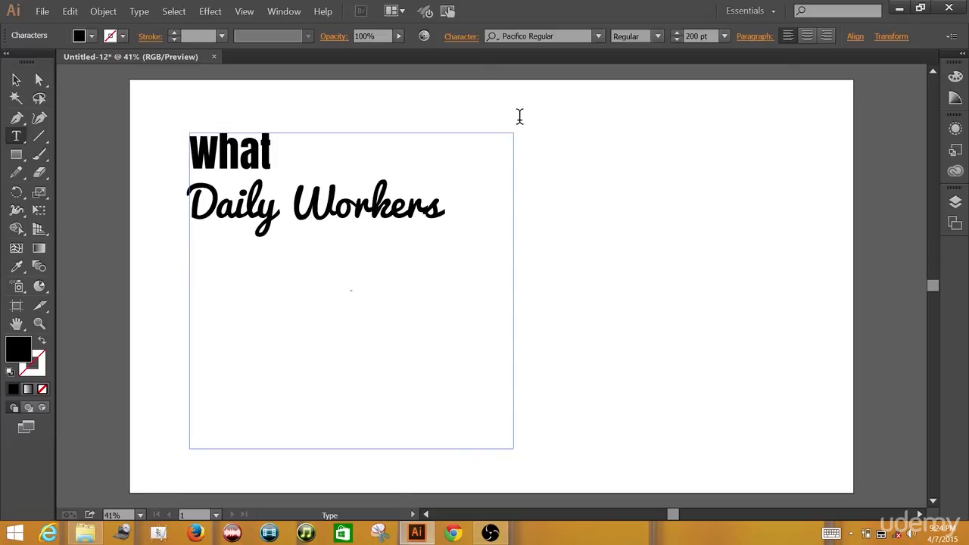
# Add a third line reading "Do Daily" in the Abril Fatface font
pyautogui.click(542, 36)
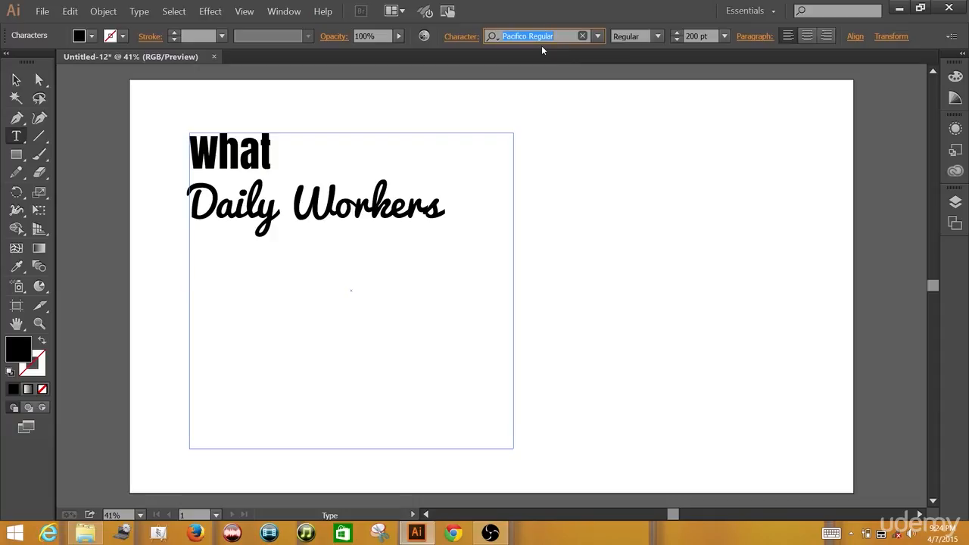
pyautogui.write('ab')
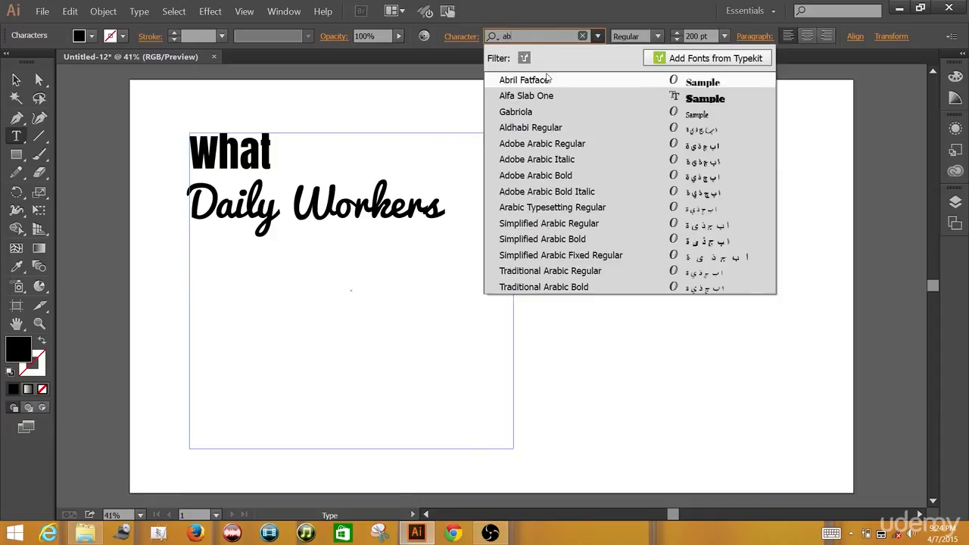
pyautogui.click(547, 82)
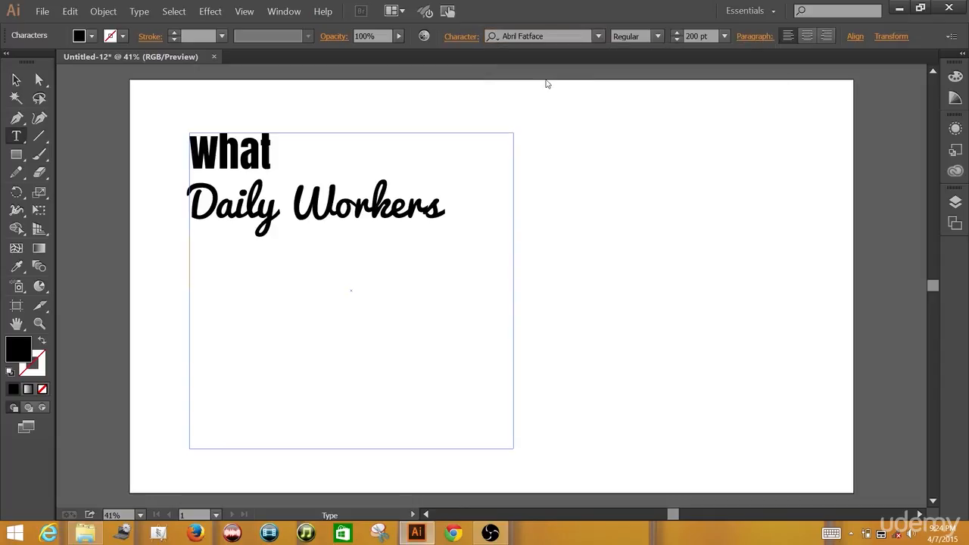
pyautogui.write('D')
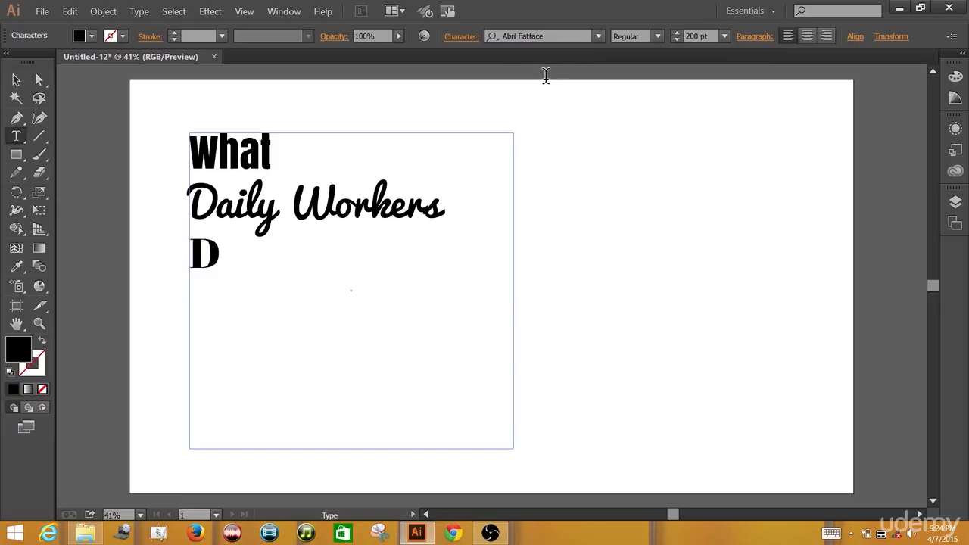
pyautogui.write('o Daily')
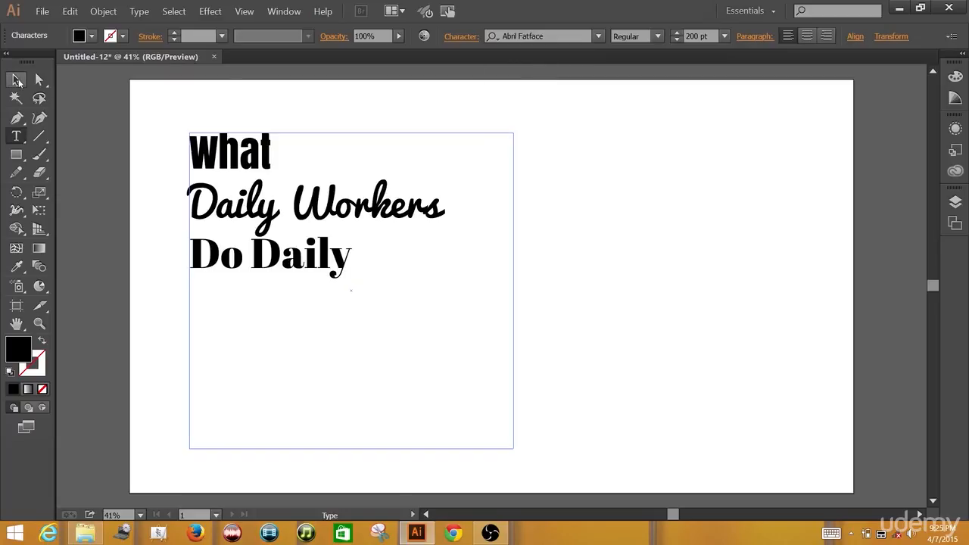
# Convert the three-line text to outlines, ungroup the resulting letter shapes and deselect them
pyautogui.click(17, 80)
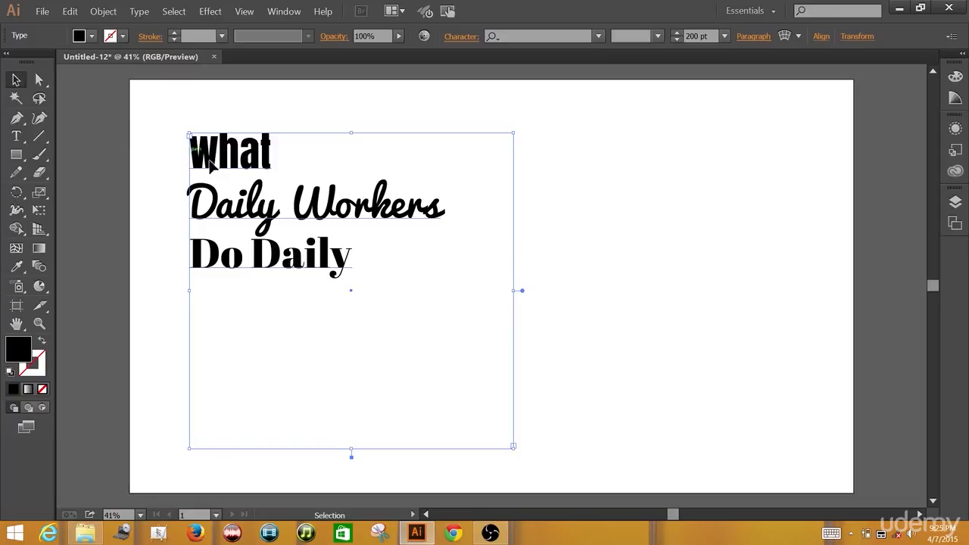
pyautogui.rightClick(281, 199)
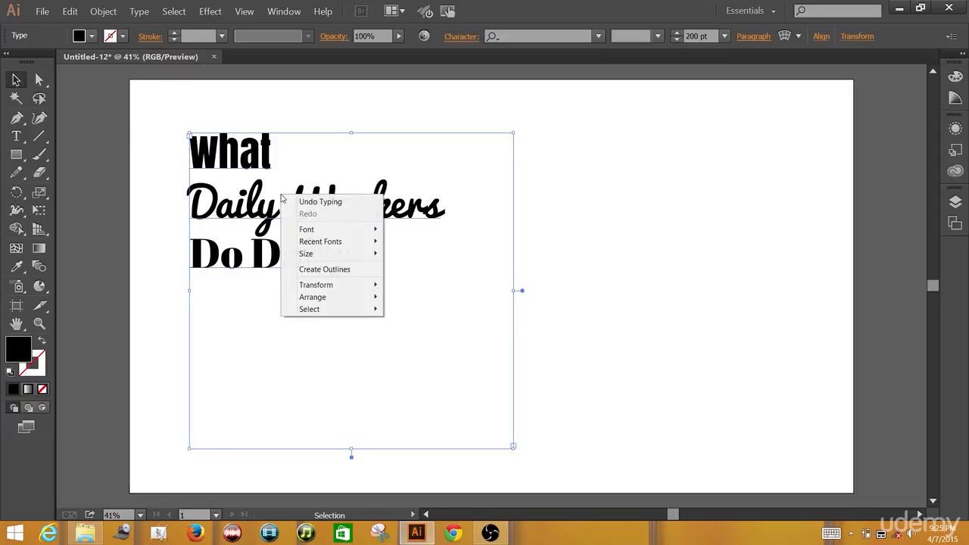
pyautogui.click(323, 270)
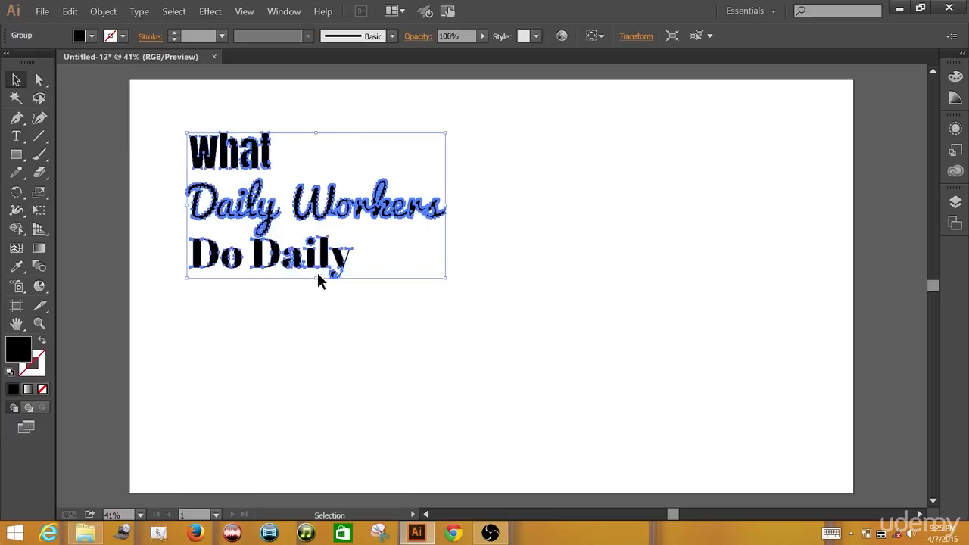
pyautogui.rightClick(318, 275)
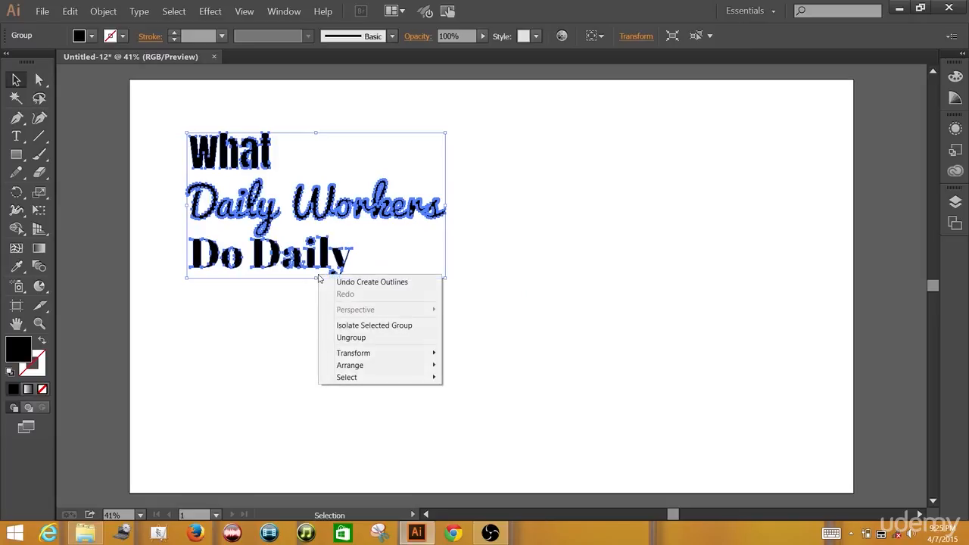
pyautogui.click(350, 337)
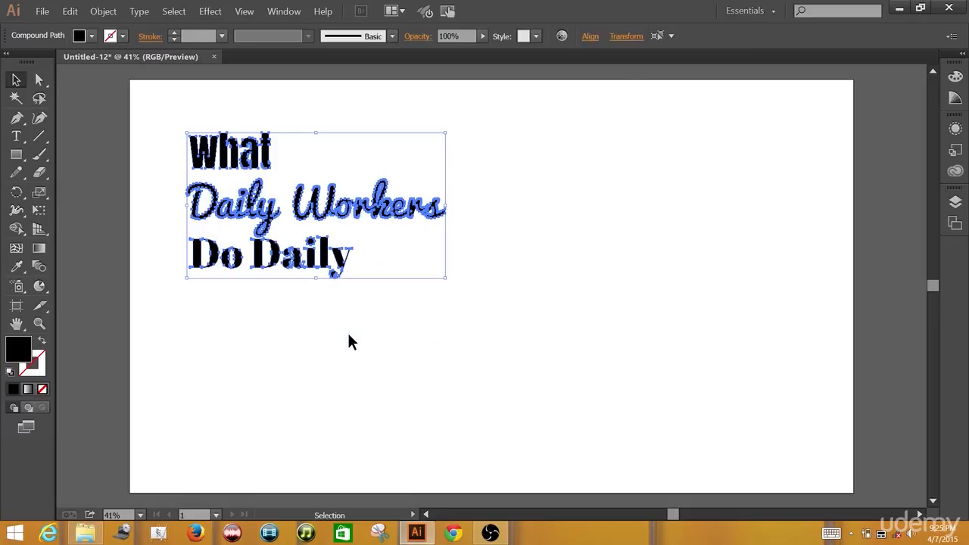
pyautogui.click(410, 302)
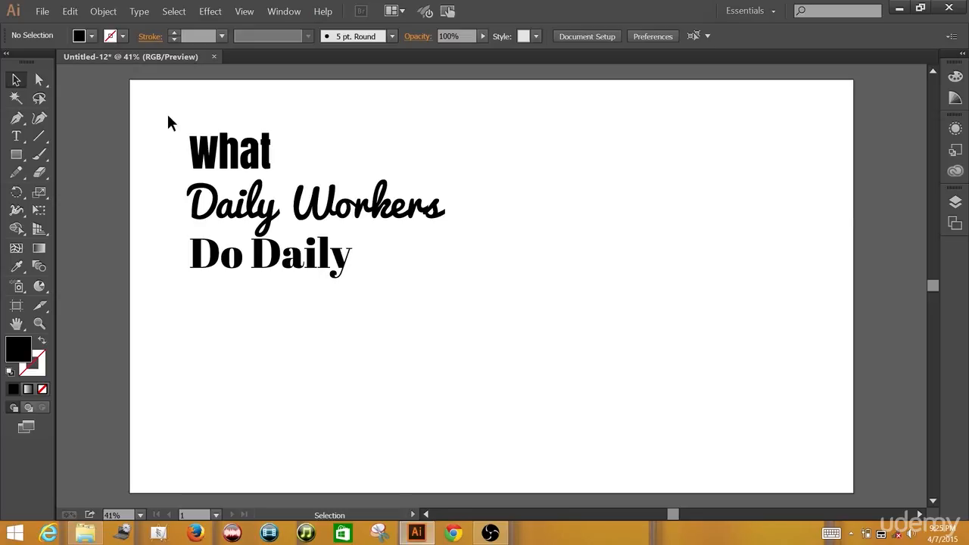
# Group the letter shapes of the word "What" into one object and deselect it
pyautogui.moveTo(168, 116); pyautogui.dragTo(298, 179)
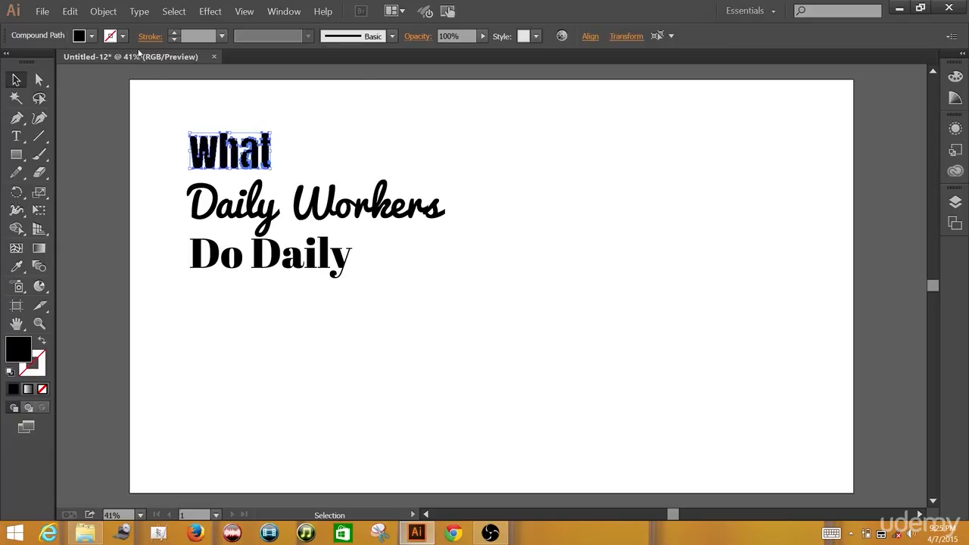
pyautogui.click(106, 17)
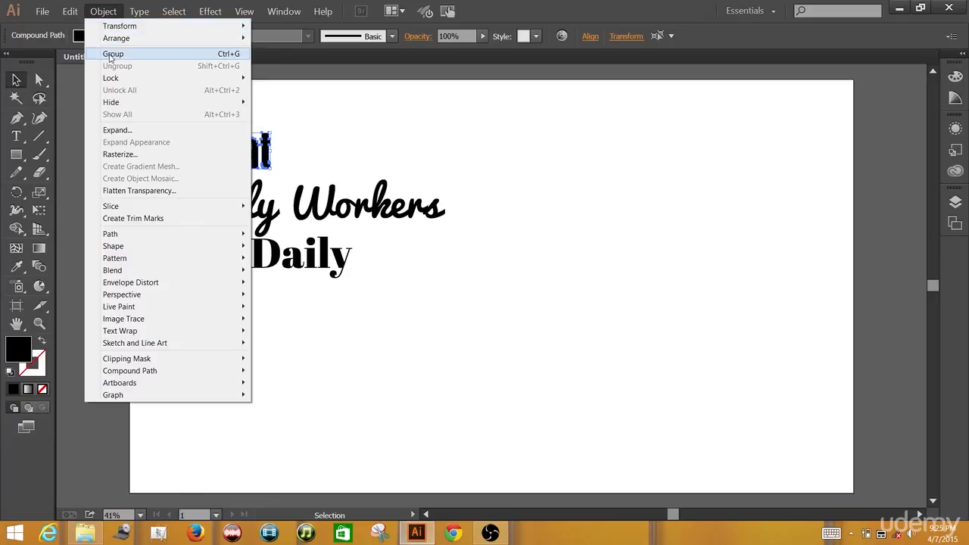
pyautogui.click(112, 53)
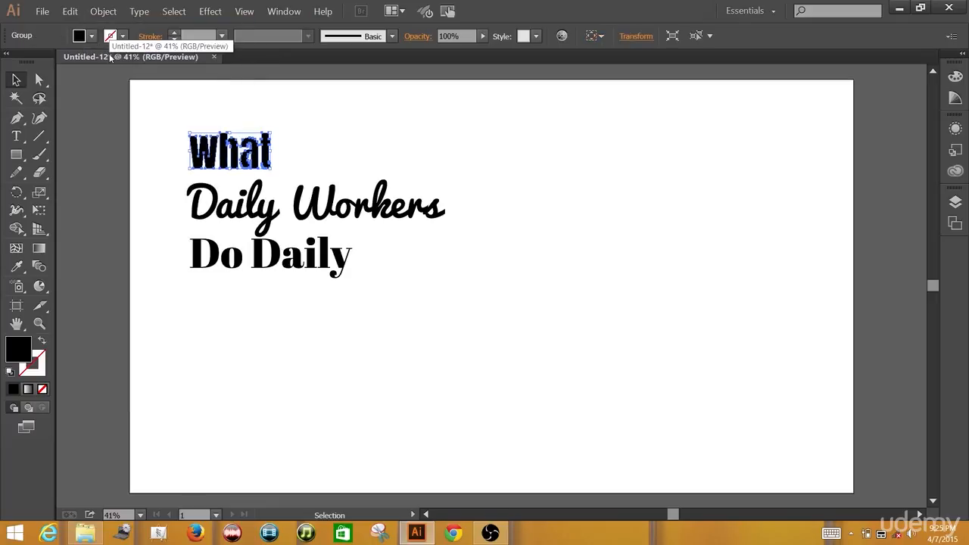
pyautogui.click(147, 148)
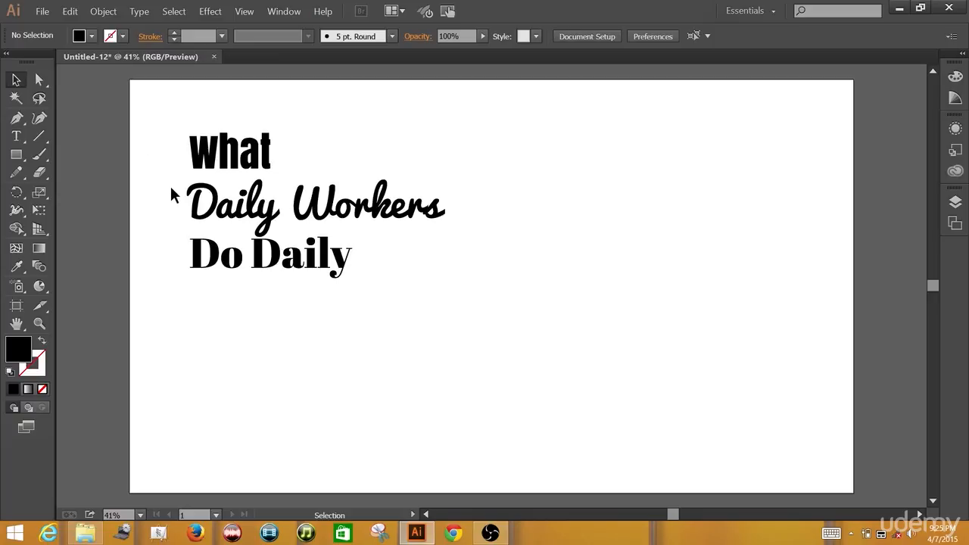
# Group the letter shapes of the "Daily Workers" line into one object and deselect it
pyautogui.moveTo(171, 188); pyautogui.dragTo(454, 221)
pyautogui.click(103, 12)
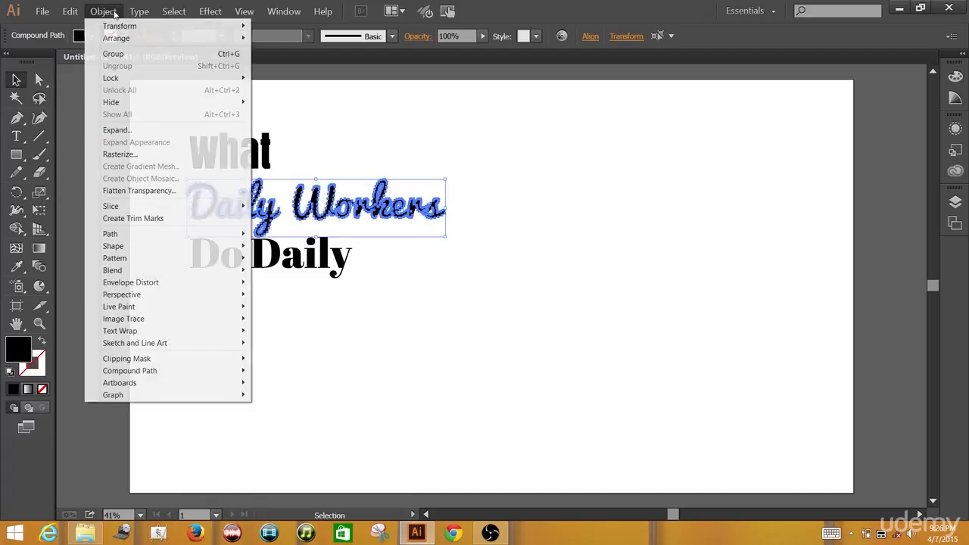
pyautogui.click(113, 55)
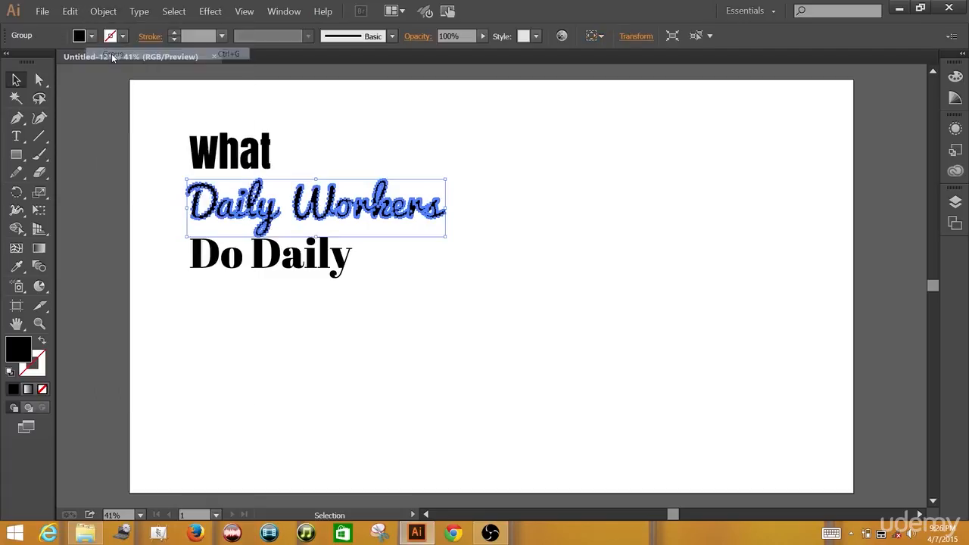
pyautogui.click(120, 184)
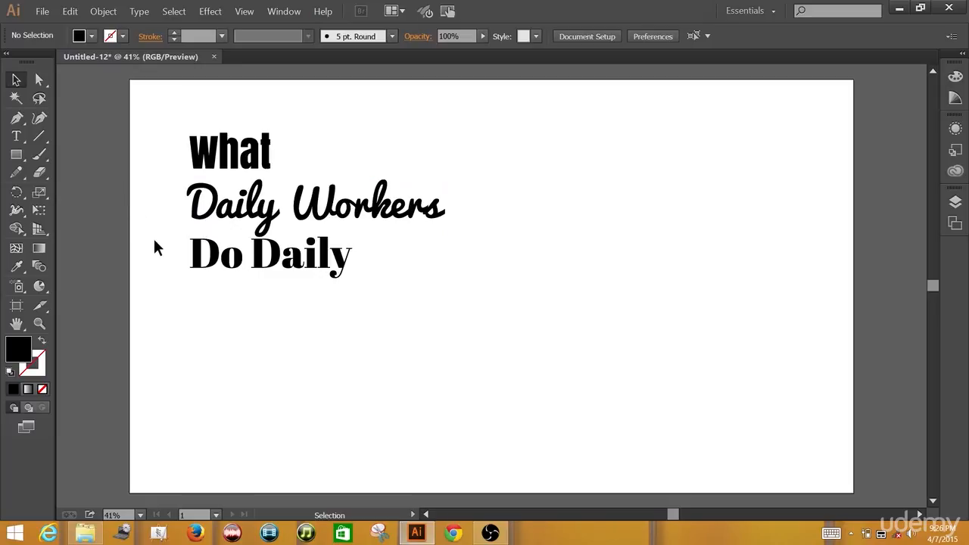
# Group the letter shapes of the "Do Daily" line into one object and deselect it
pyautogui.moveTo(169, 249); pyautogui.dragTo(368, 285)
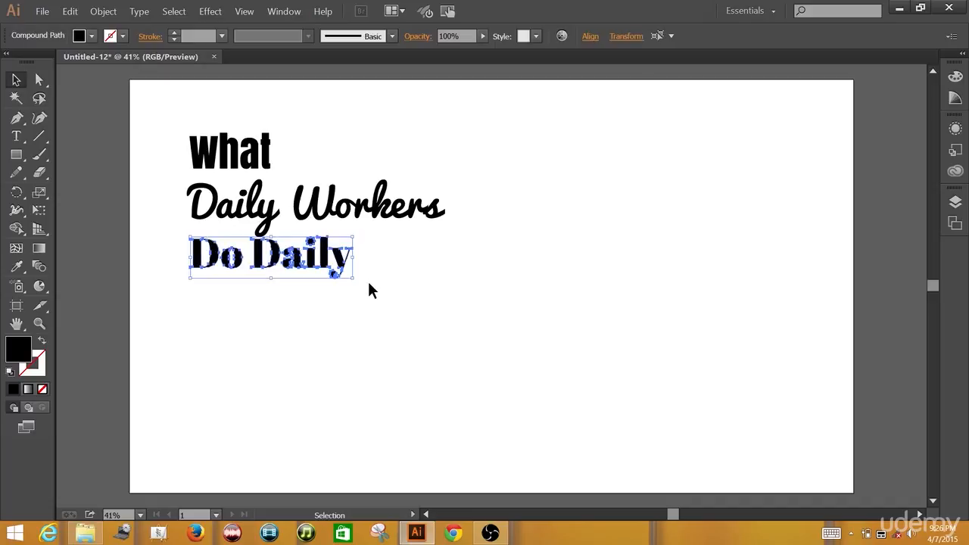
pyautogui.click(110, 11)
pyautogui.click(119, 55)
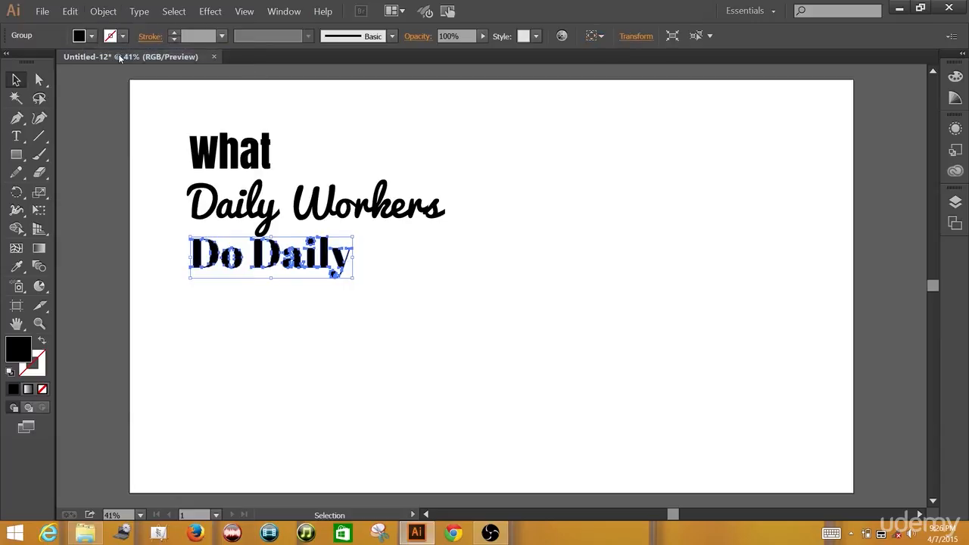
pyautogui.click(103, 162)
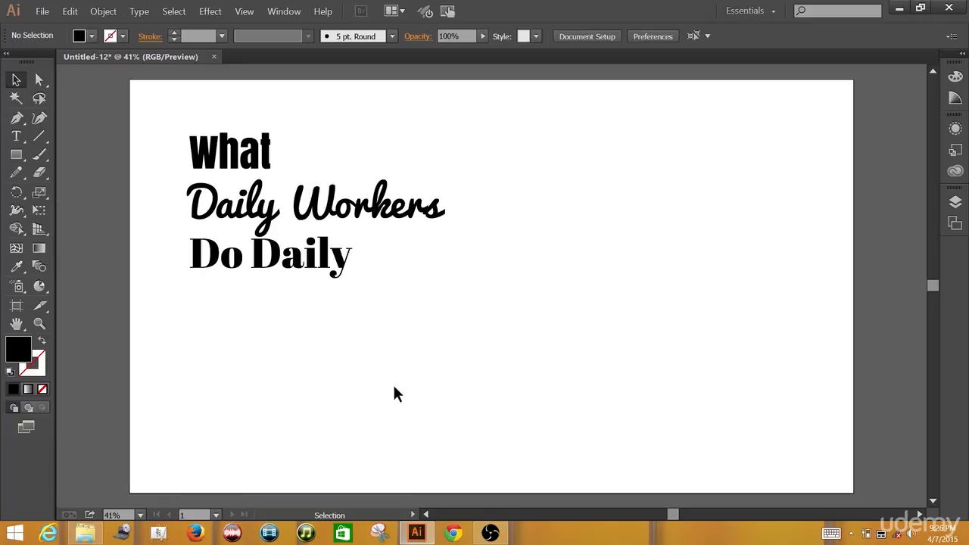
pyautogui.click(489, 533)
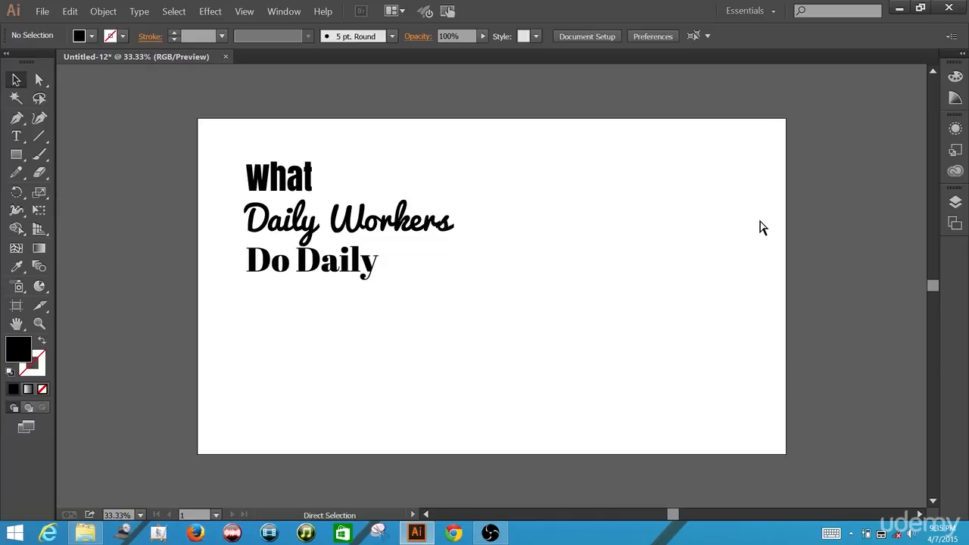
# Scale all three text groups down together proportionally to about 793 by 447 px and deselect them
pyautogui.hotkey('ctrl', '=')
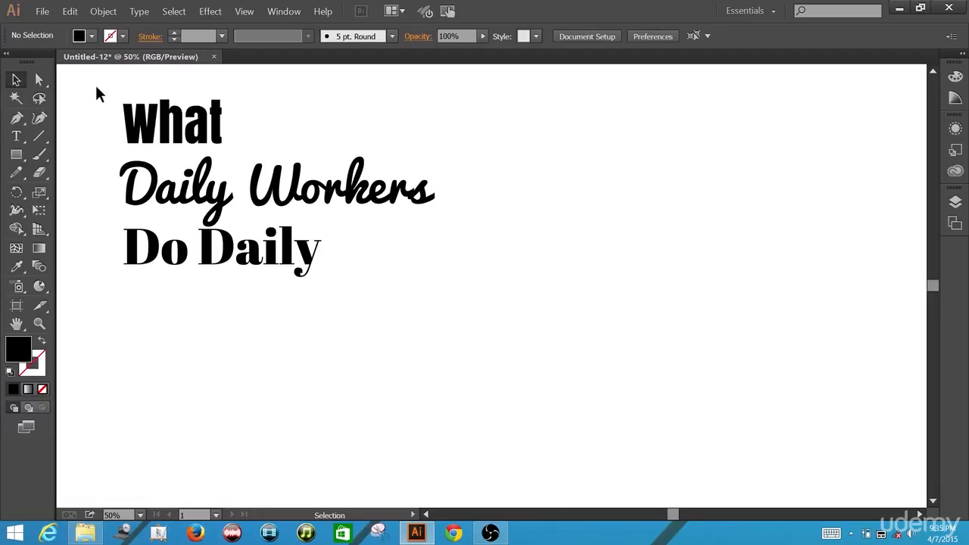
pyautogui.moveTo(96, 87); pyautogui.dragTo(461, 307)
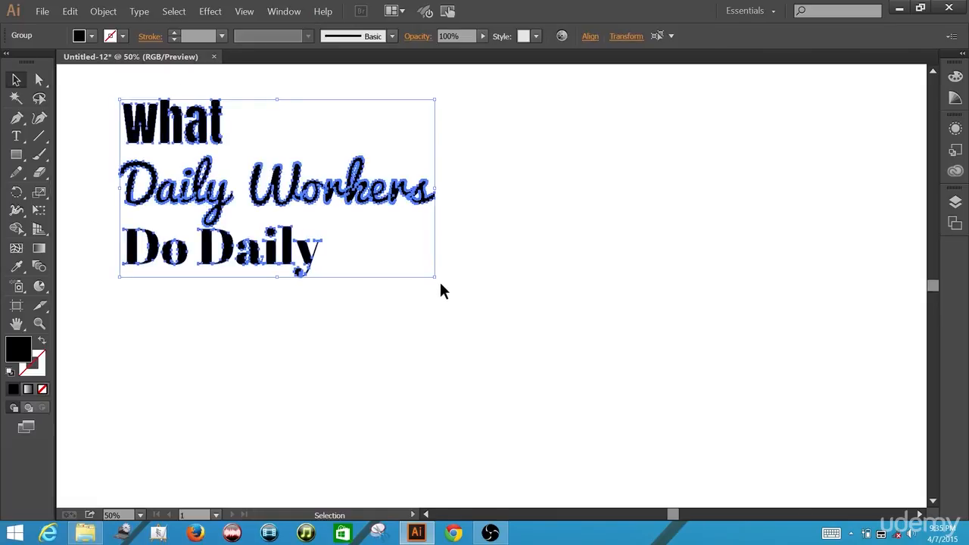
pyautogui.moveTo(437, 278); pyautogui.dragTo(322, 225)
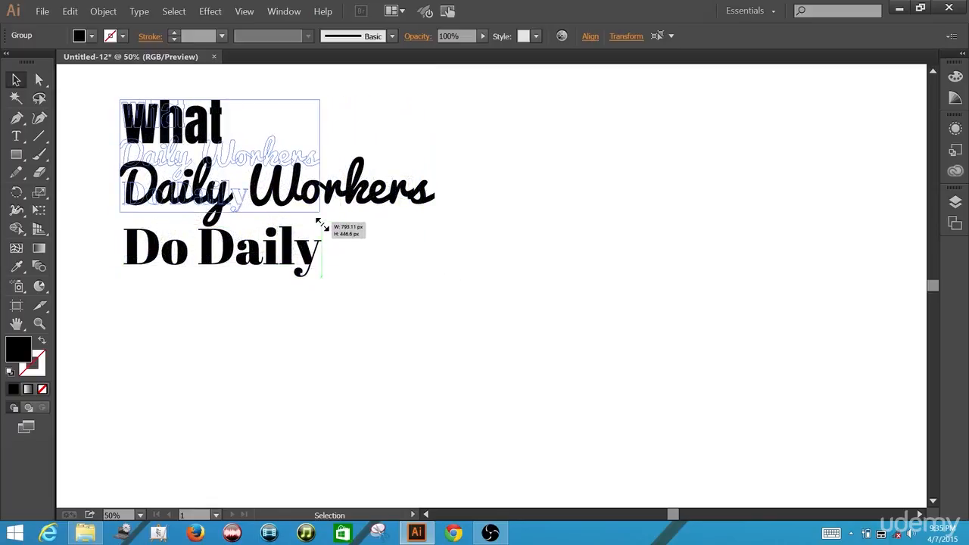
pyautogui.moveTo(321, 225); pyautogui.dragTo(320, 224)
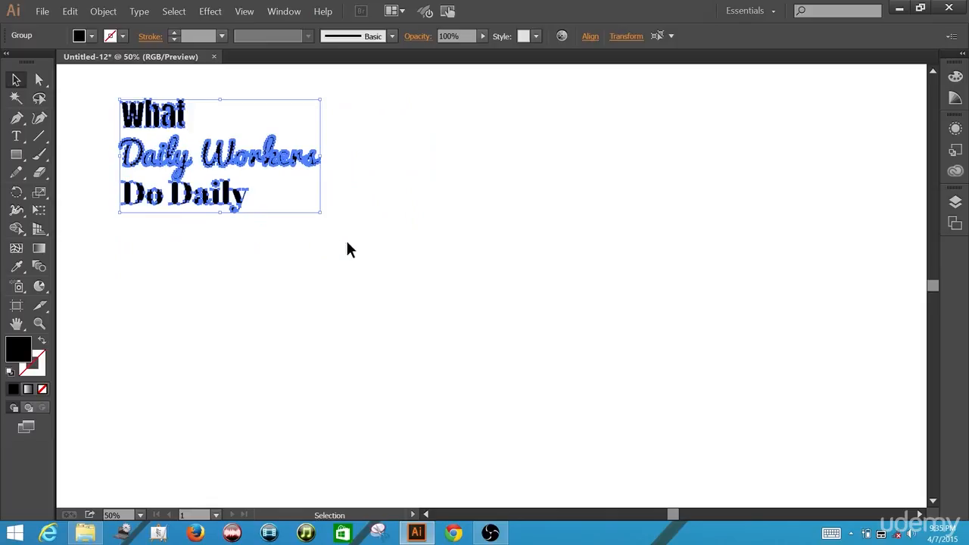
pyautogui.click(402, 254)
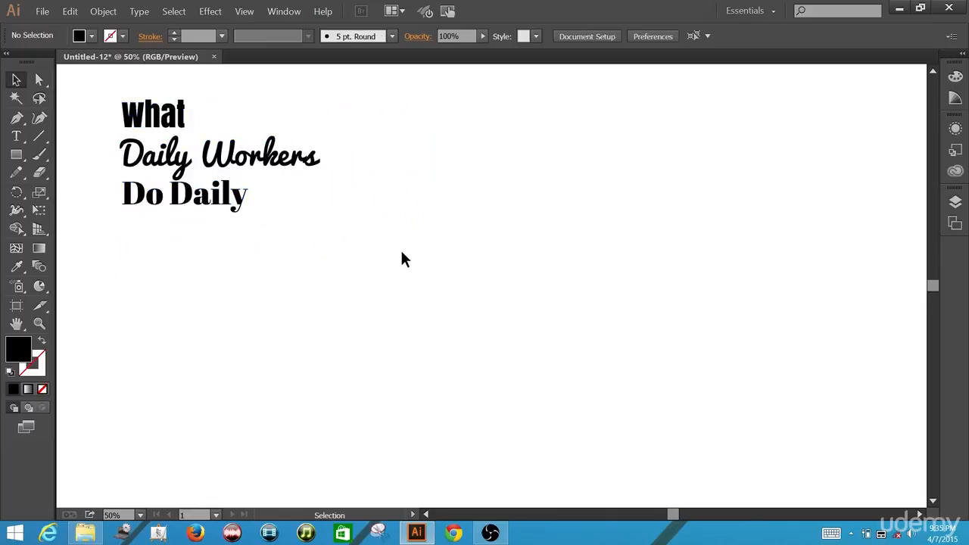
# Open the Regal Vector Pack symbol library
pyautogui.click(284, 11)
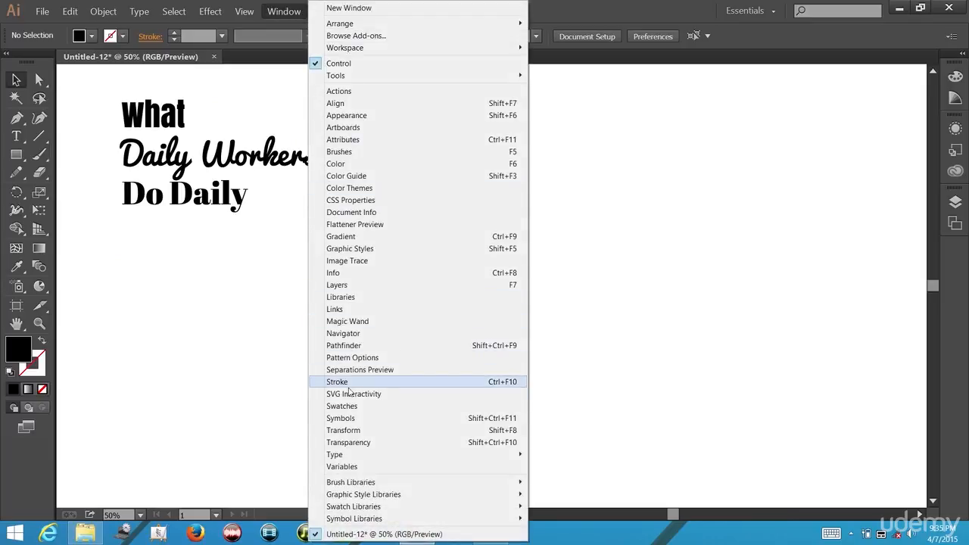
pyautogui.click(349, 418)
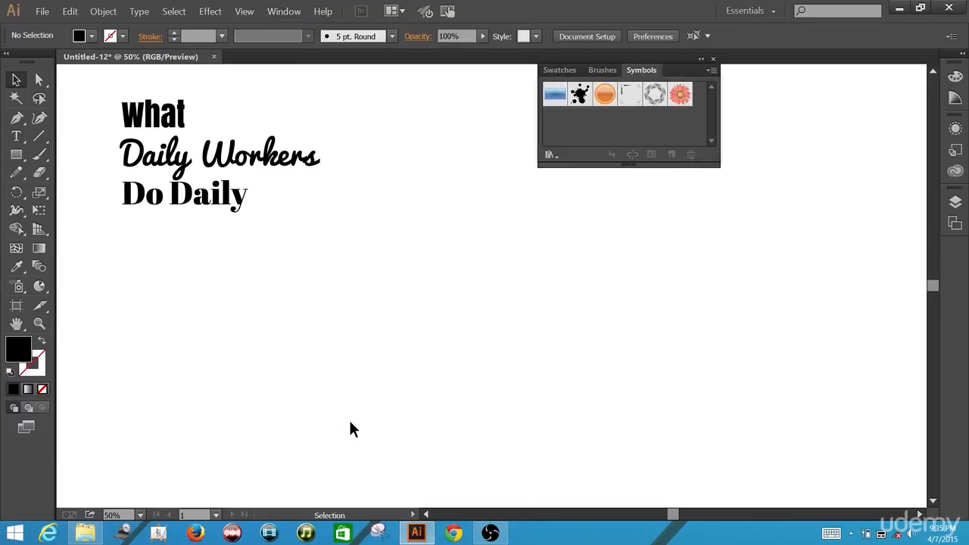
pyautogui.click(709, 71)
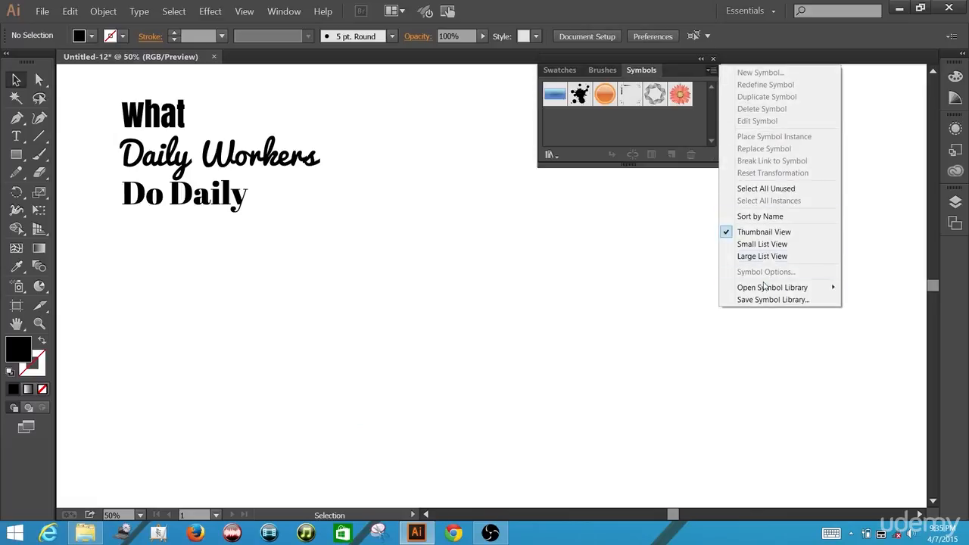
pyautogui.moveTo(763, 291)
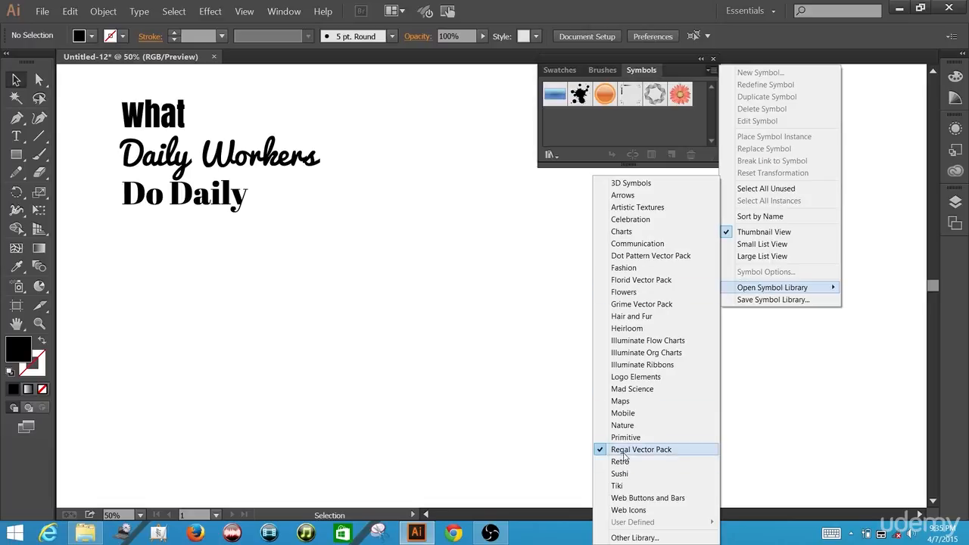
pyautogui.click(626, 450)
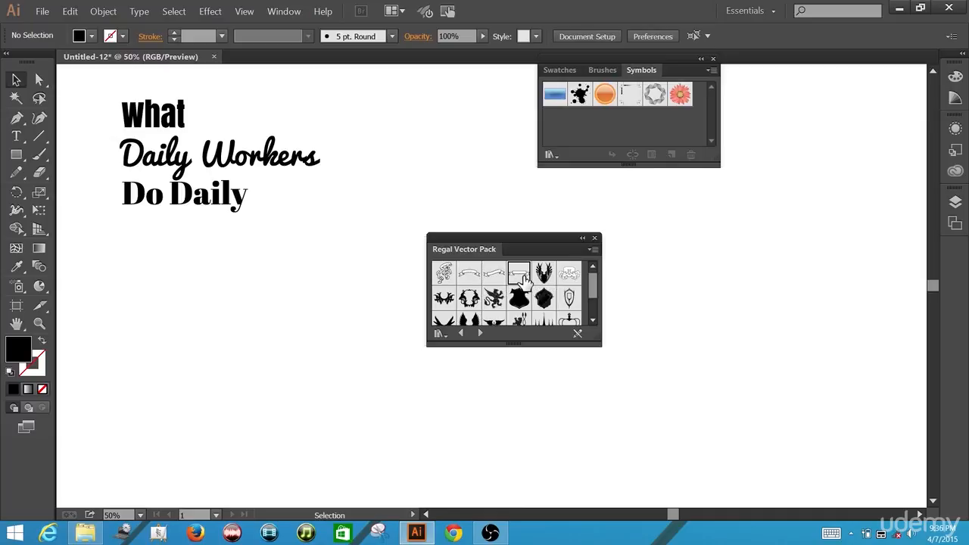
# Place the straight ribbon banner symbol Regal Vector Pack 04 beside the text, close the symbol libraries and enlarge the banner proportionally about six times
pyautogui.moveTo(522, 278); pyautogui.dragTo(434, 161)
pyautogui.moveTo(434, 161); pyautogui.dragTo(434, 160)
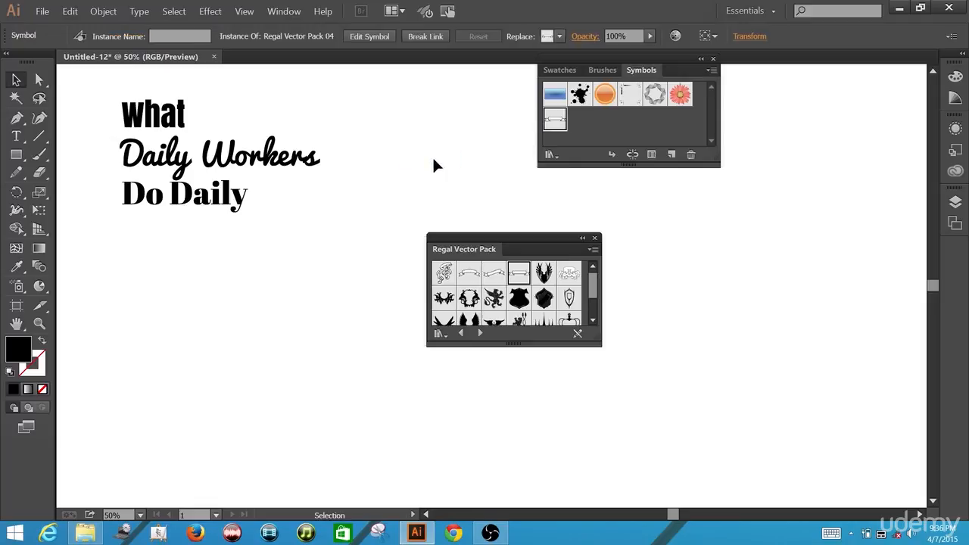
pyautogui.click(595, 238)
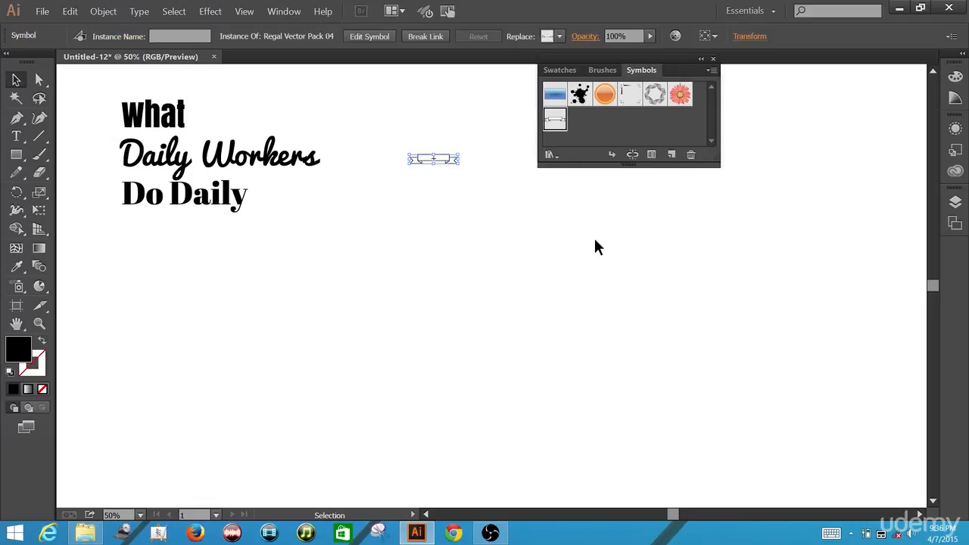
pyautogui.click(713, 59)
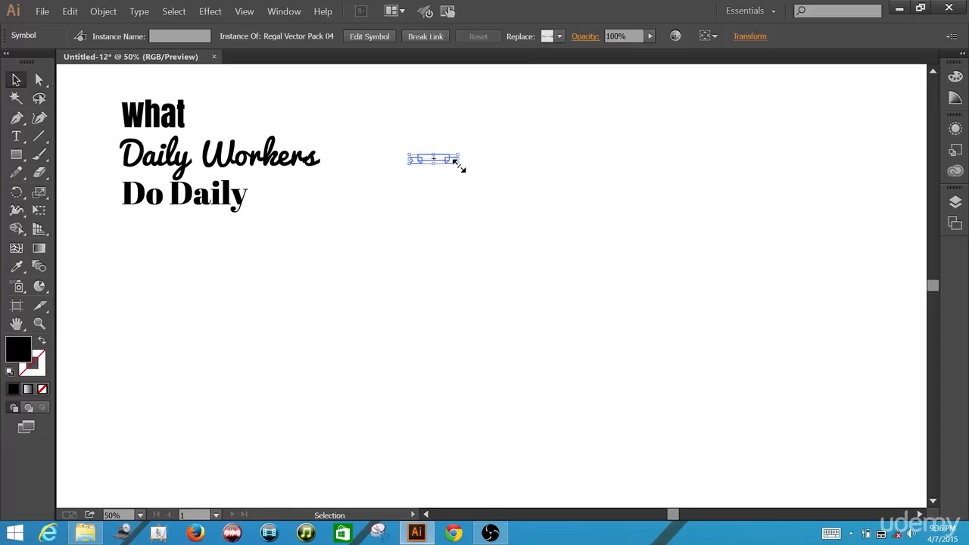
pyautogui.moveTo(455, 161); pyautogui.dragTo(726, 284)
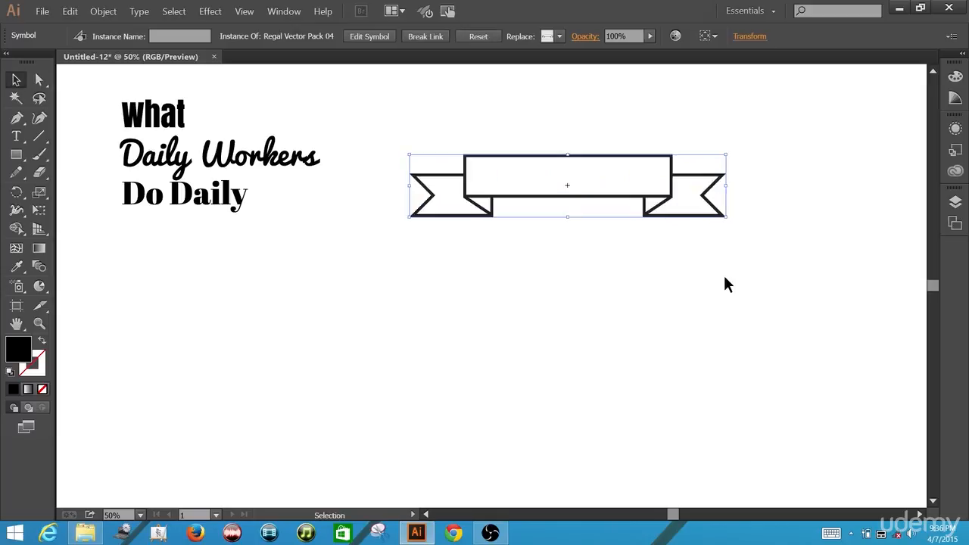
pyautogui.click(565, 294)
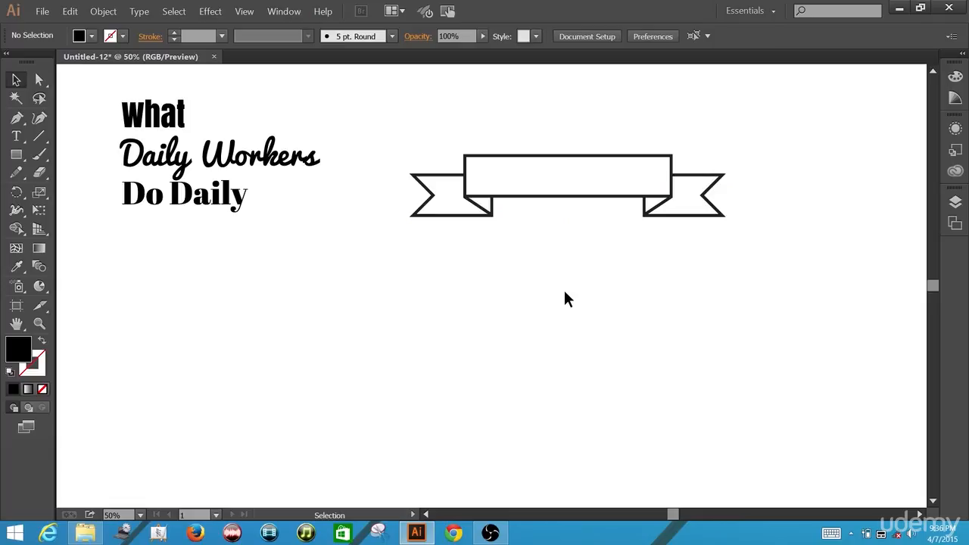
# Expand the ribbon banner symbol with Object and Fill enabled, group the resulting shapes and deselect them
pyautogui.click(524, 162)
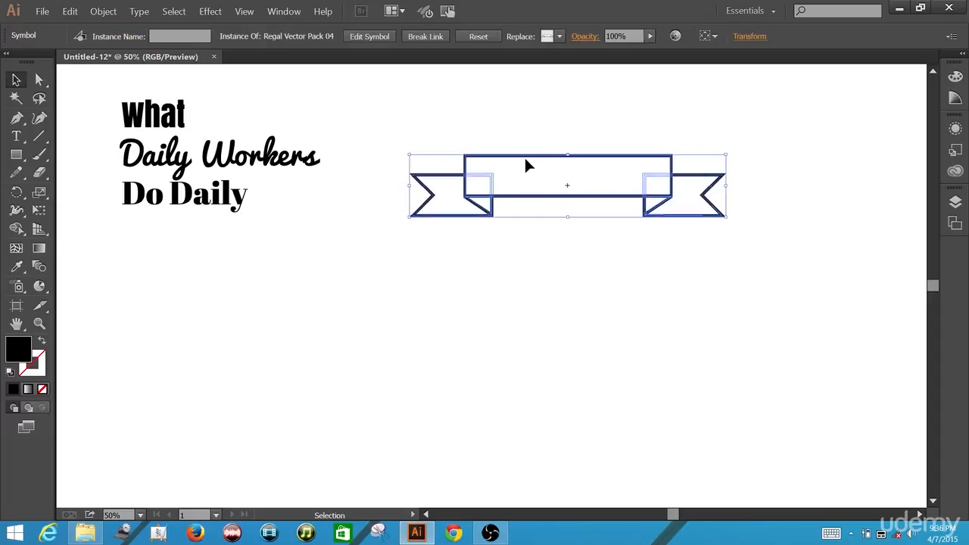
pyautogui.click(103, 11)
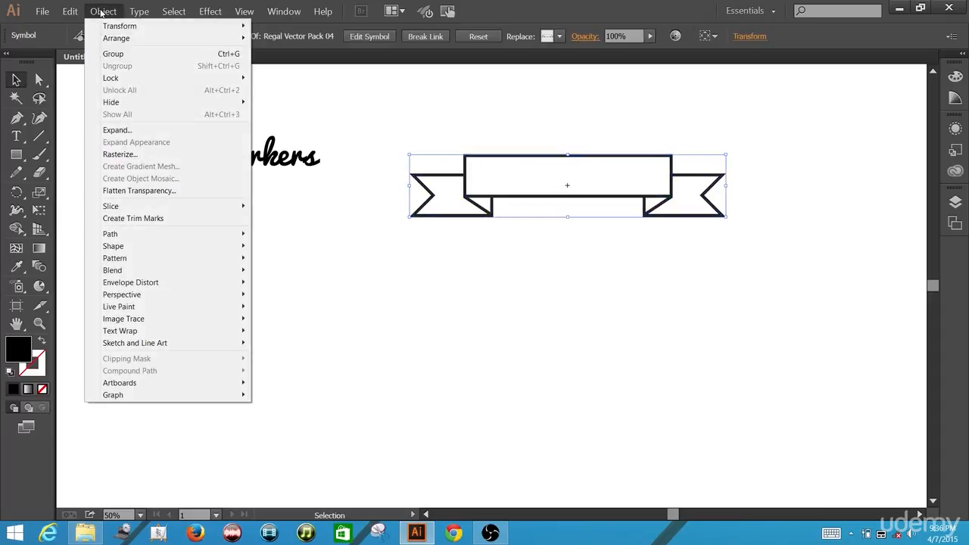
pyautogui.click(118, 131)
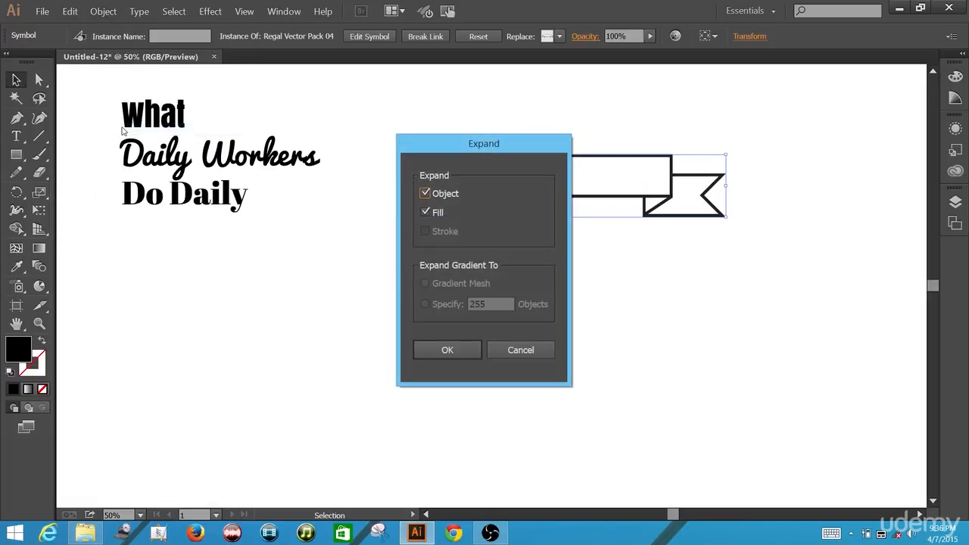
pyautogui.click(445, 350)
pyautogui.click(104, 12)
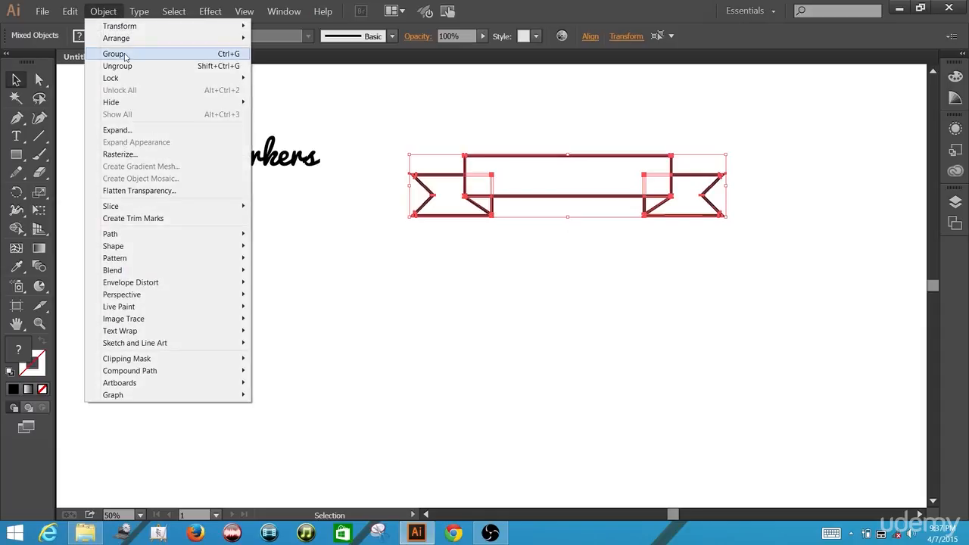
pyautogui.click(125, 54)
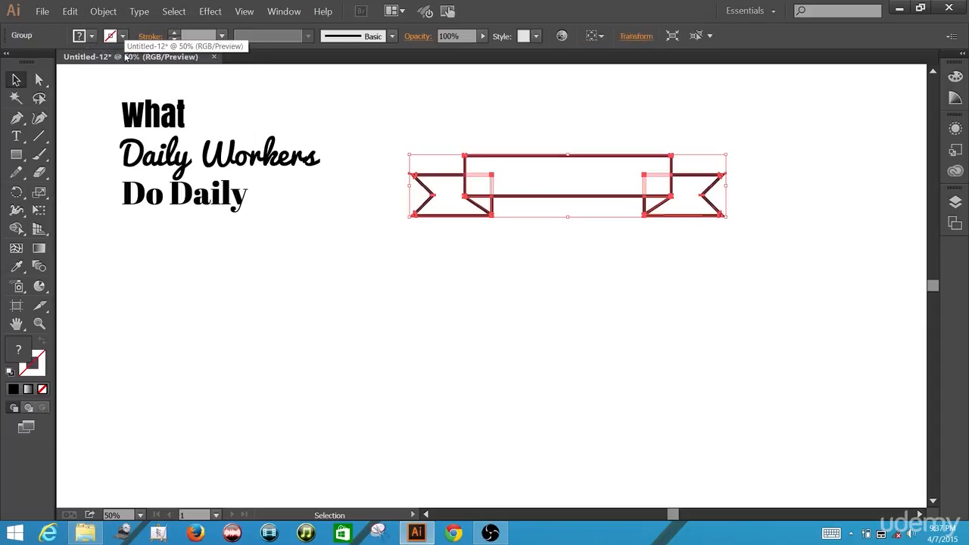
pyautogui.click(301, 235)
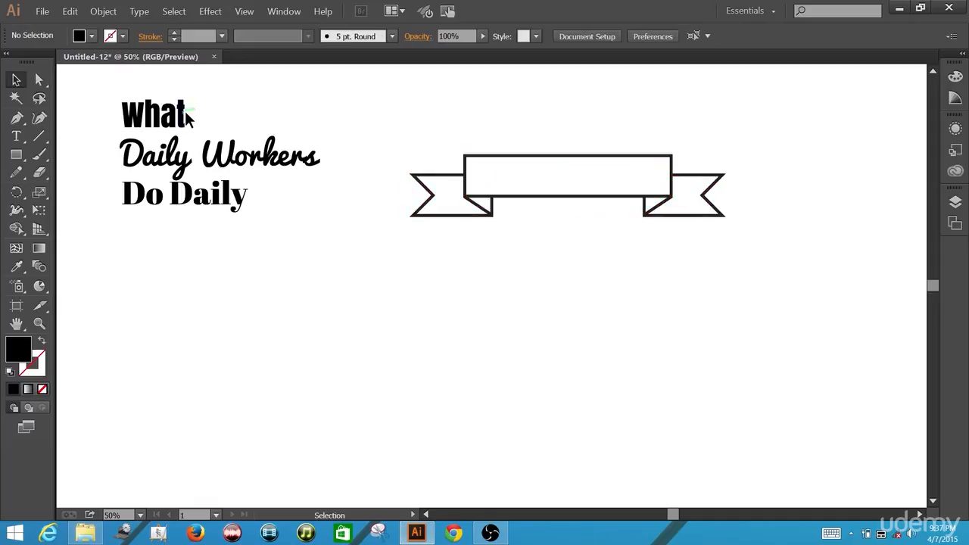
# Move "What" to just above the banner's centre and "Daily Workers" inside the banner's central rectangle
pyautogui.moveTo(188, 113); pyautogui.dragTo(598, 134)
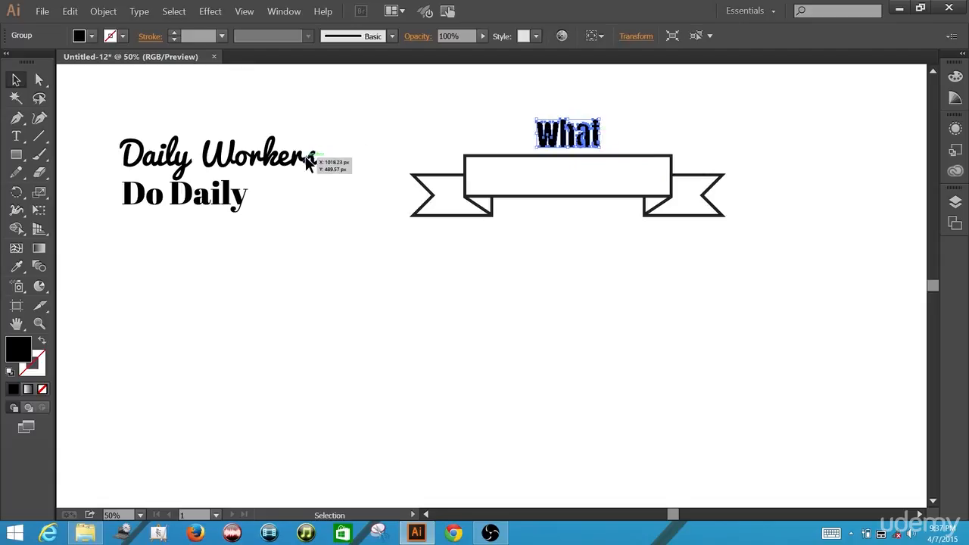
pyautogui.moveTo(309, 162); pyautogui.dragTo(659, 180)
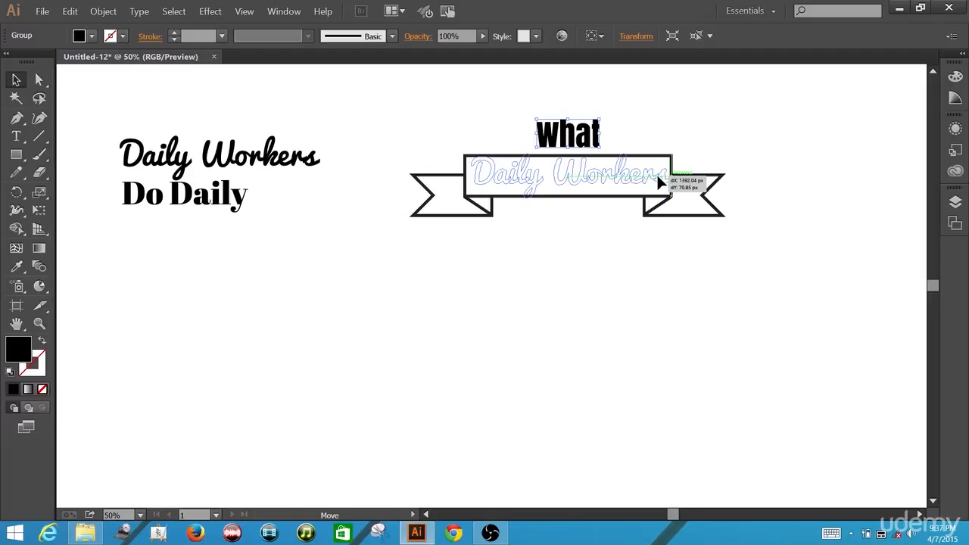
pyautogui.moveTo(659, 182); pyautogui.dragTo(656, 178)
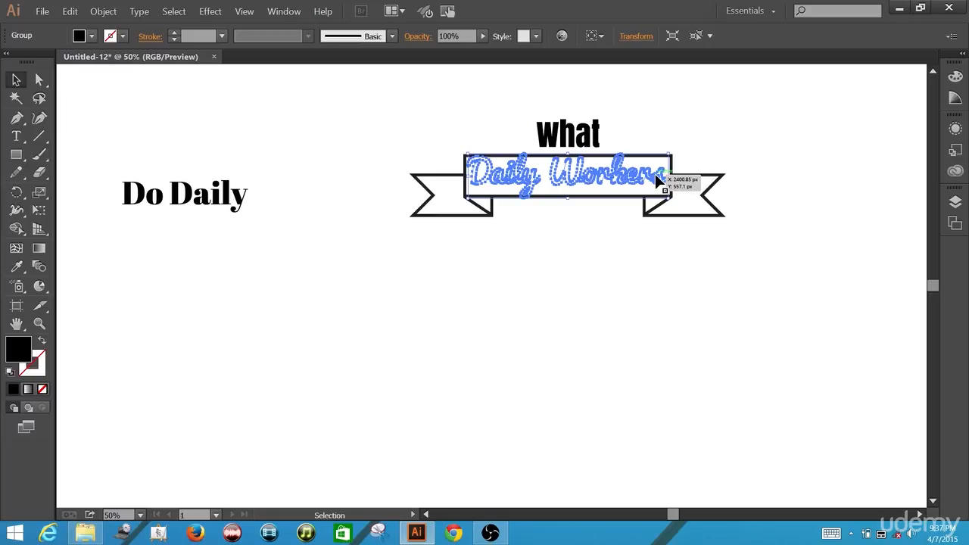
# Bring "Daily Workers" to the front of the ribbon banner and deselect it
pyautogui.rightClick(657, 182)
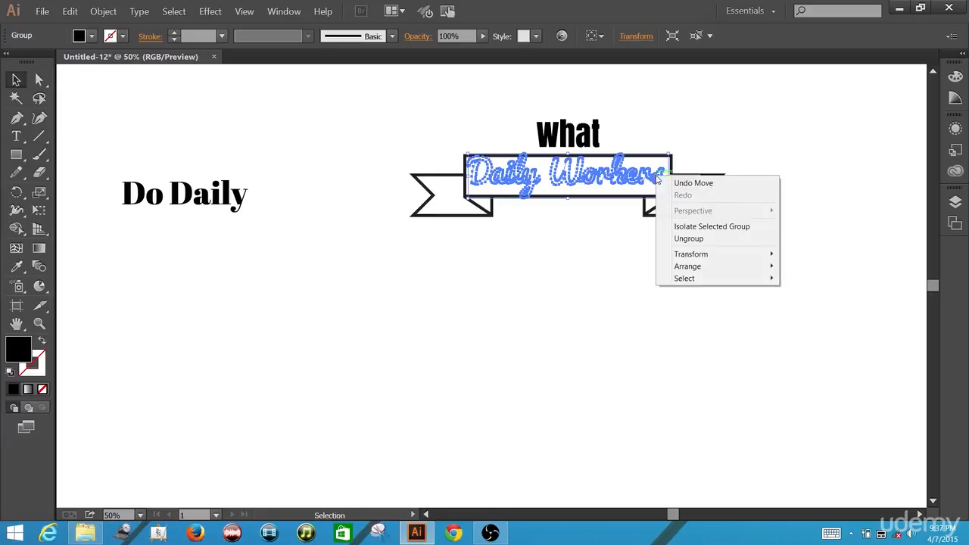
pyautogui.moveTo(671, 266)
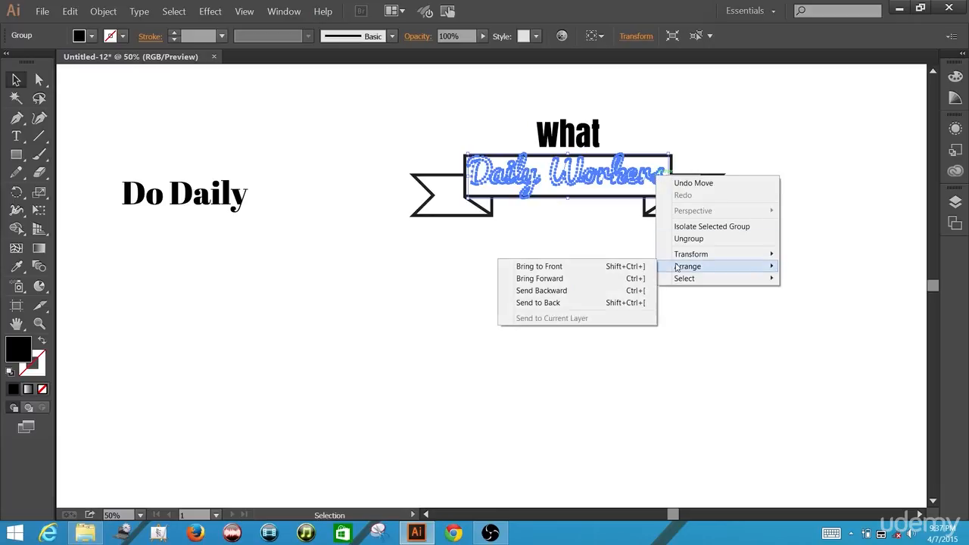
pyautogui.click(635, 271)
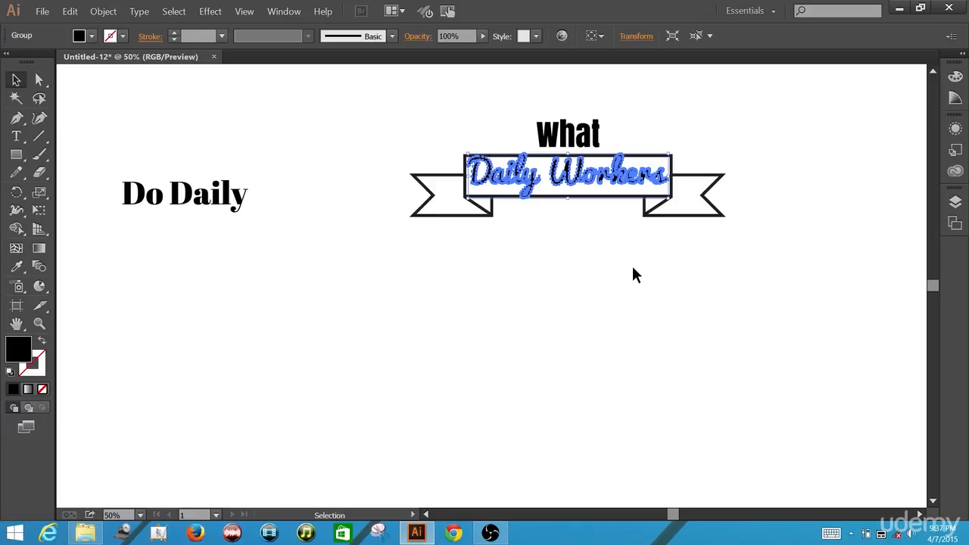
pyautogui.click(634, 269)
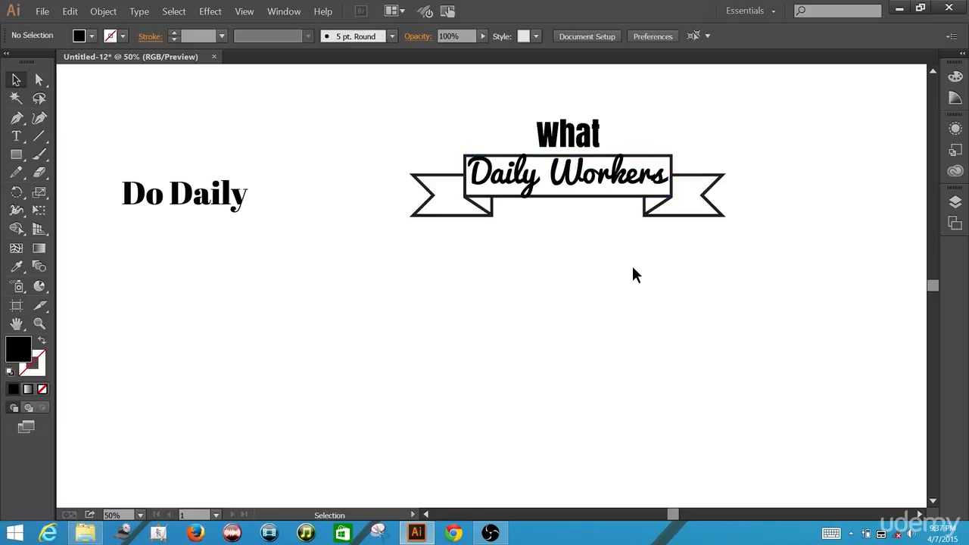
# Enlarge the ribbon banner slightly and proportionally about its centre to leave a margin around "Daily Workers", and deselect it
pyautogui.click(680, 207)
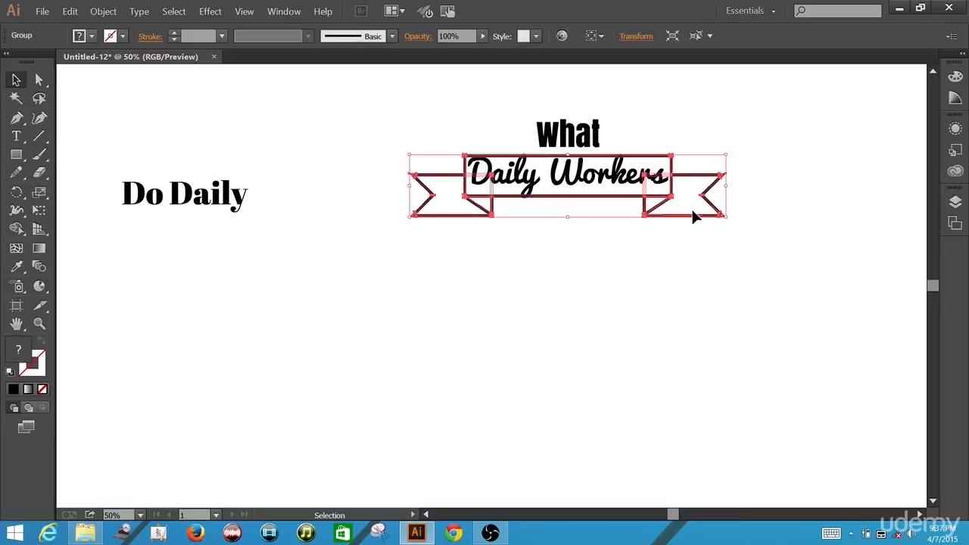
pyautogui.moveTo(723, 215); pyautogui.dragTo(750, 232)
pyautogui.moveTo(753, 233); pyautogui.dragTo(754, 235)
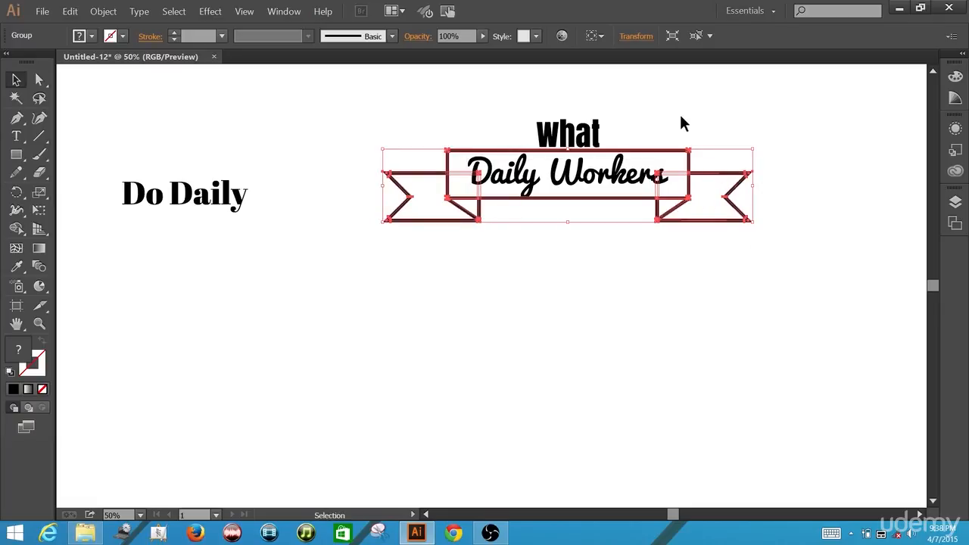
pyautogui.click(680, 132)
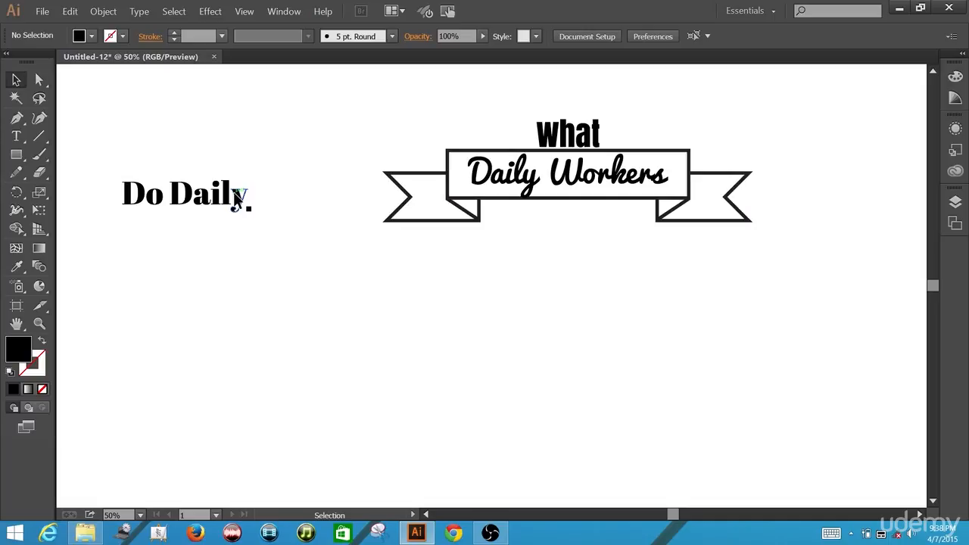
# Move "Do Daily" to just below the banner's central rectangle, aligned with its centre, and deselect it
pyautogui.moveTo(233, 191); pyautogui.dragTo(618, 226)
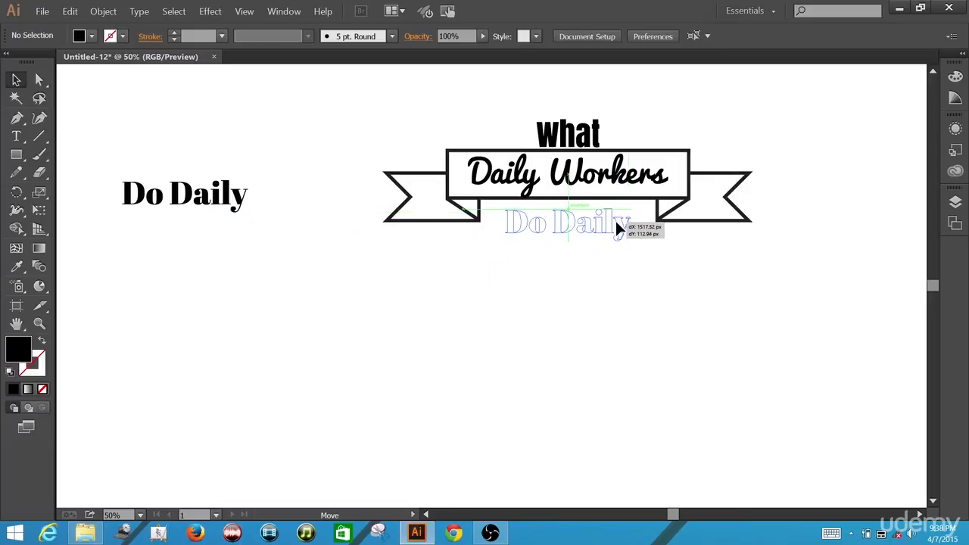
pyautogui.moveTo(618, 227); pyautogui.dragTo(618, 226)
pyautogui.click(585, 291)
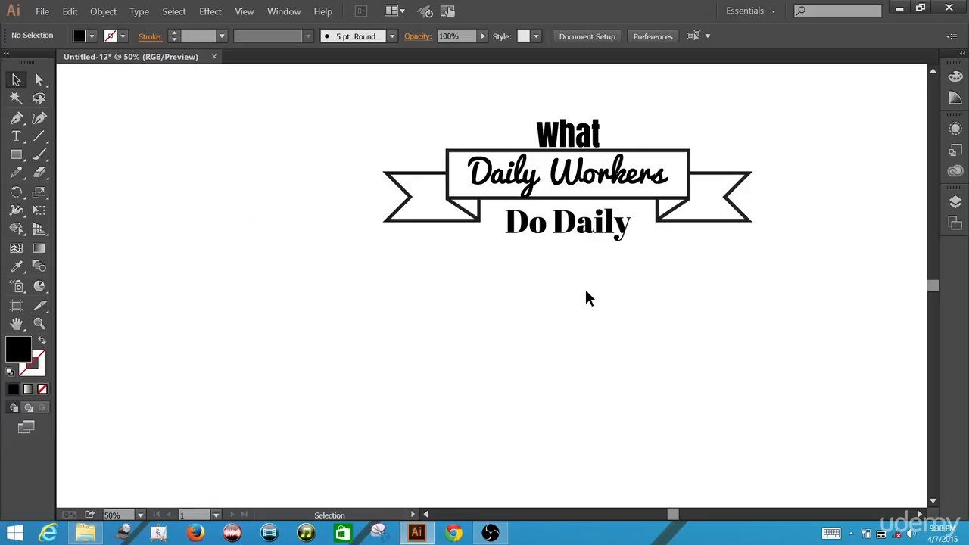
pyautogui.click(489, 533)
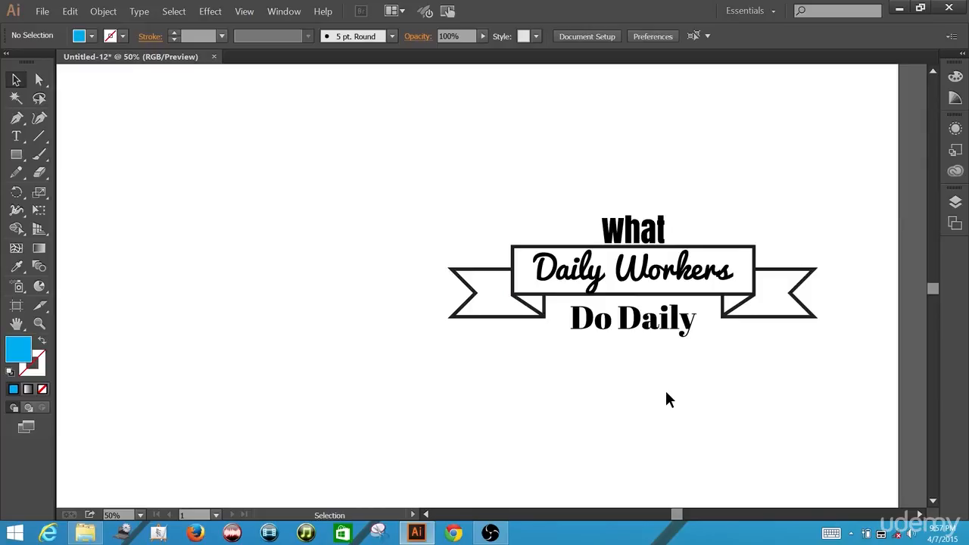
# Move the three text pieces and the banner together to the top centre of the artboard and deselect them
pyautogui.hotkey('ctrl', '-')
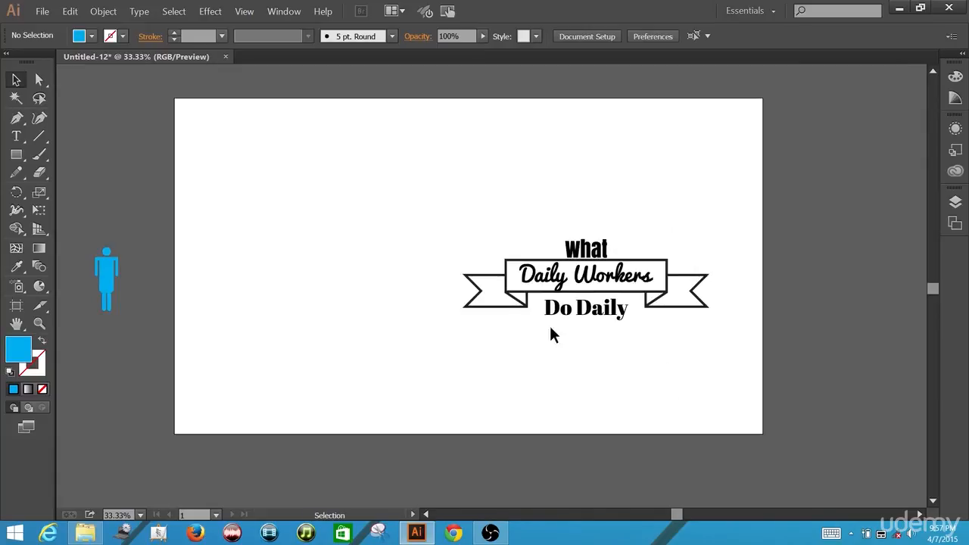
pyautogui.moveTo(458, 226); pyautogui.dragTo(710, 331)
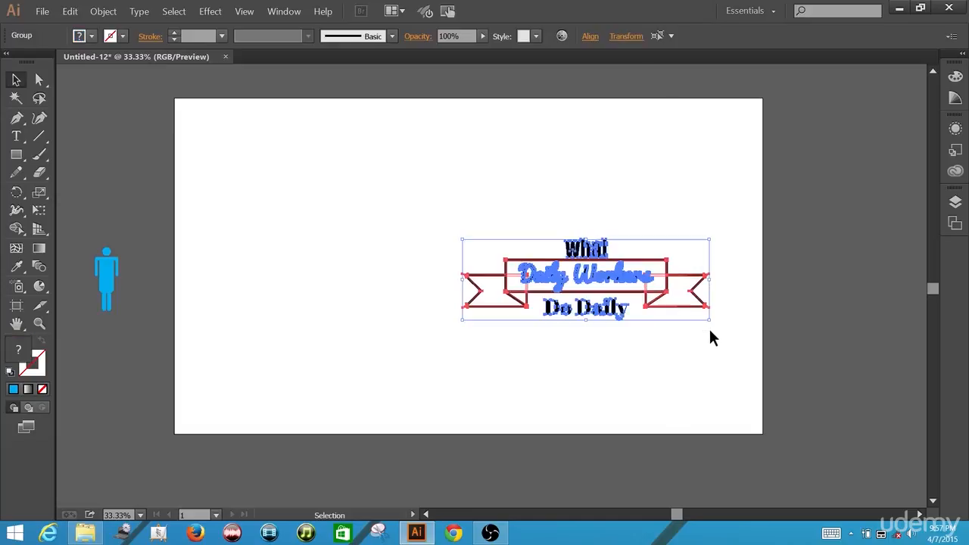
pyautogui.moveTo(619, 285); pyautogui.dragTo(506, 143)
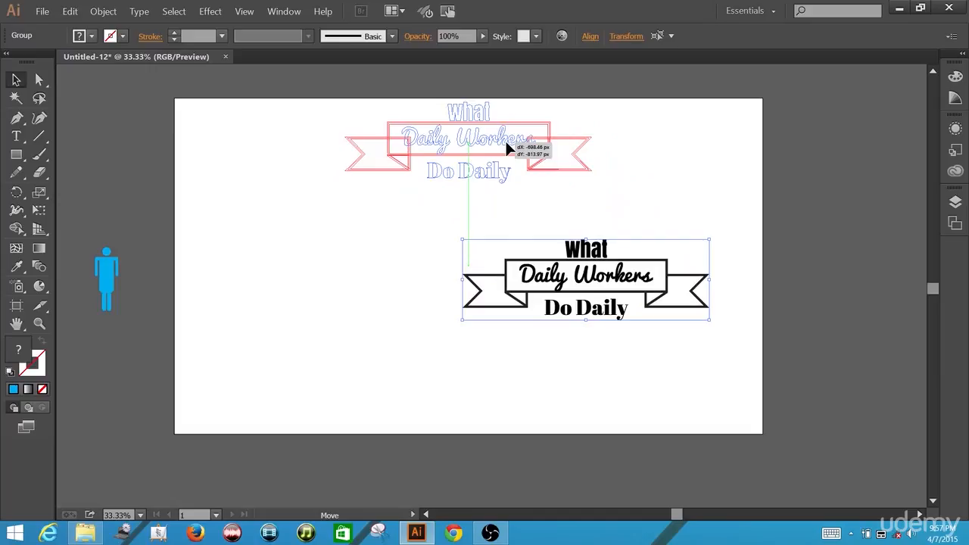
pyautogui.moveTo(505, 143); pyautogui.dragTo(505, 143)
pyautogui.click(526, 258)
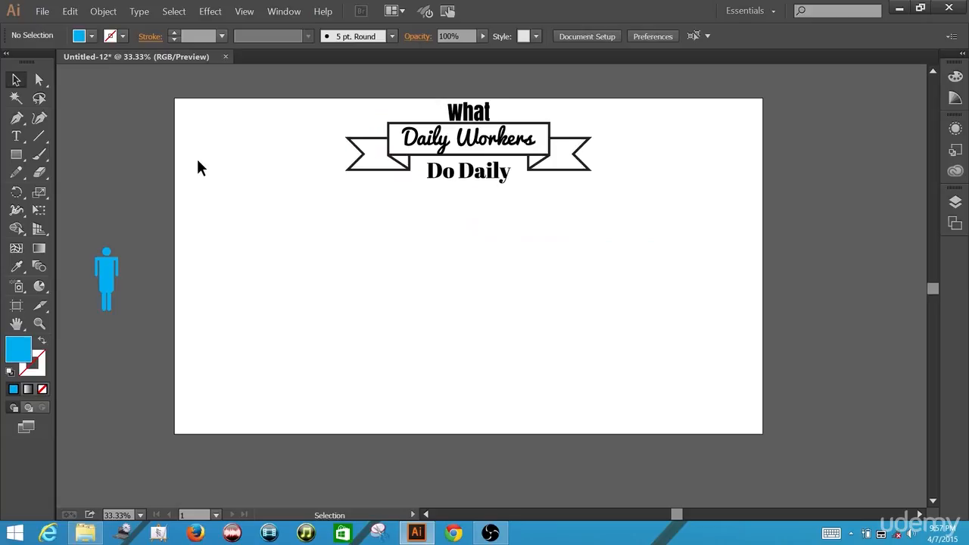
# Start a Transform effect on the blue human figure beside the artboard, with preview enabled and 4 copies
pyautogui.hotkey('ctrl', '+')
pyautogui.hotkey('ctrl', '+')
pyautogui.press('space')
pyautogui.moveTo(82, 204); pyautogui.dragTo(535, 221)
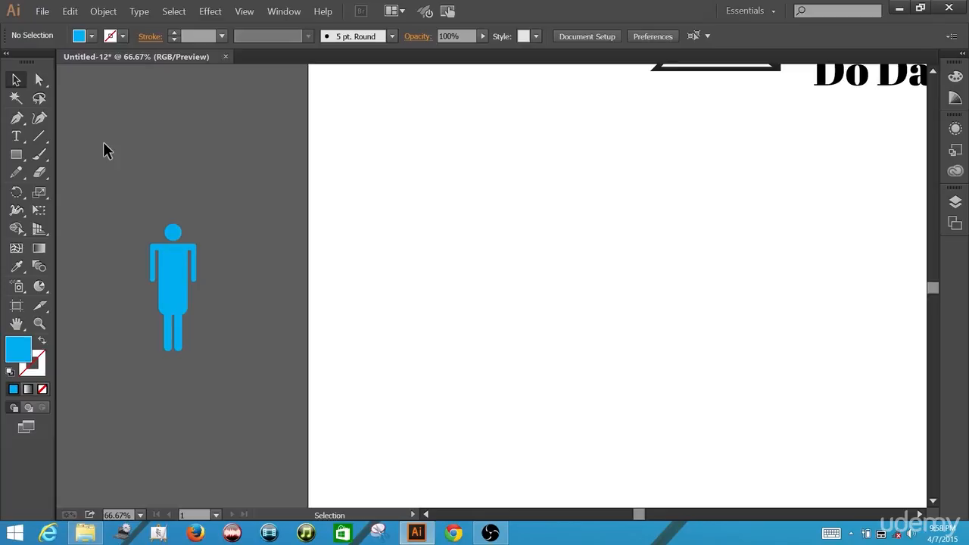
pyautogui.click(168, 278)
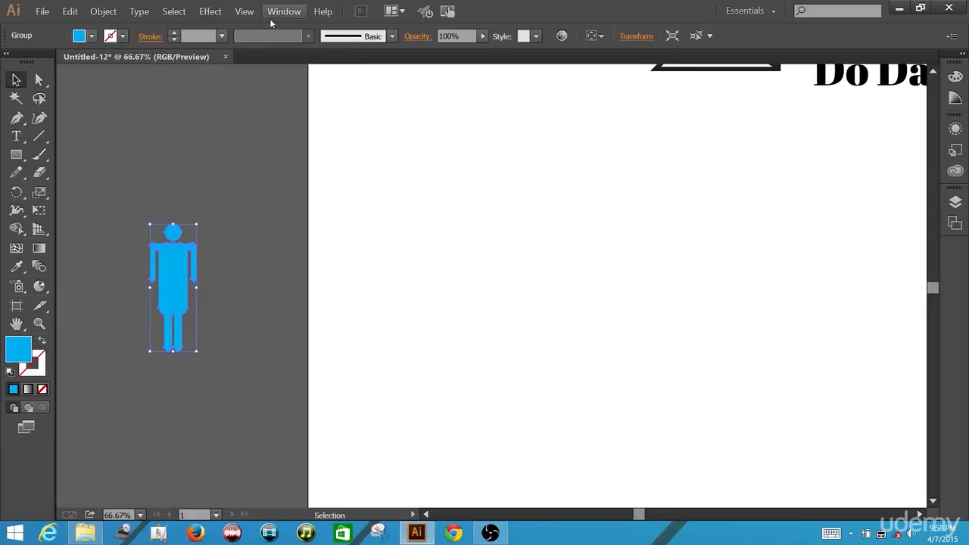
pyautogui.click(221, 9)
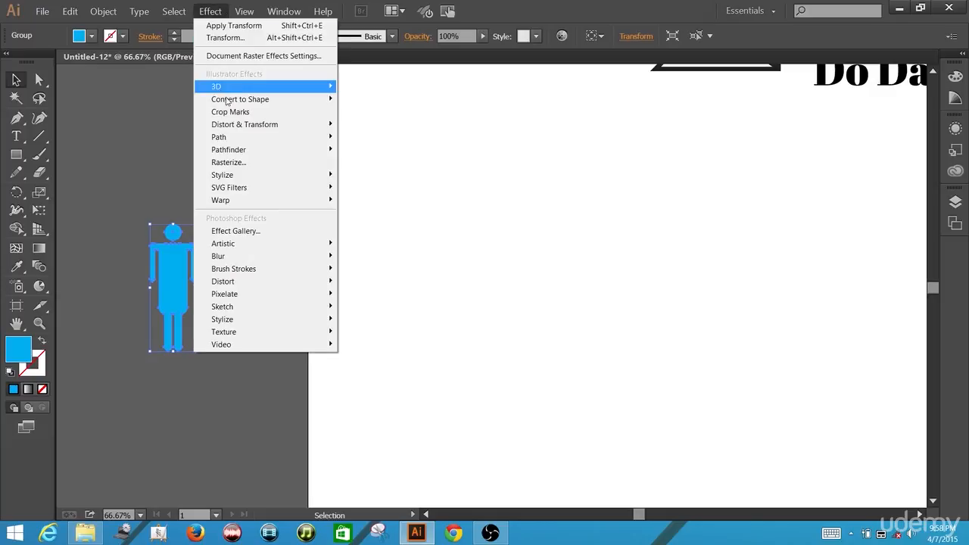
pyautogui.moveTo(234, 126)
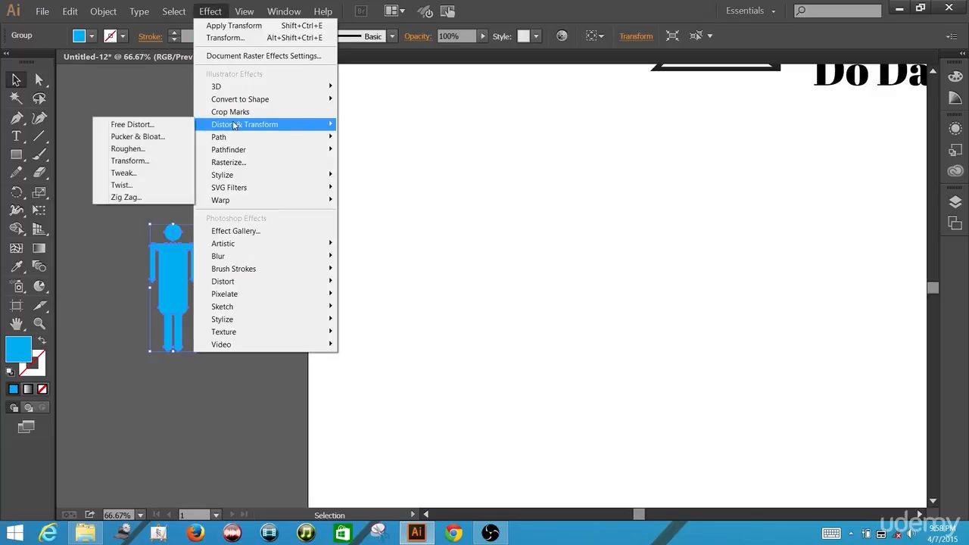
pyautogui.click(161, 160)
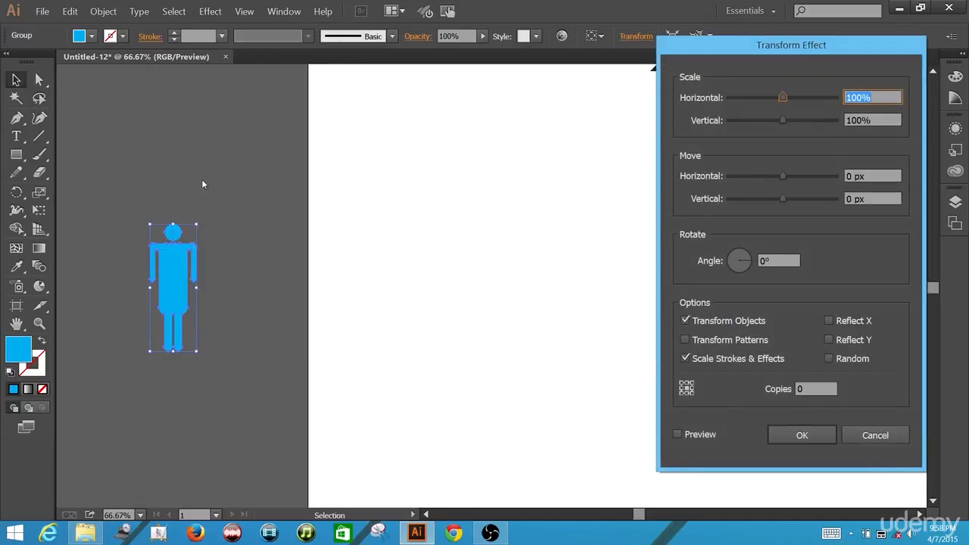
pyautogui.click(706, 434)
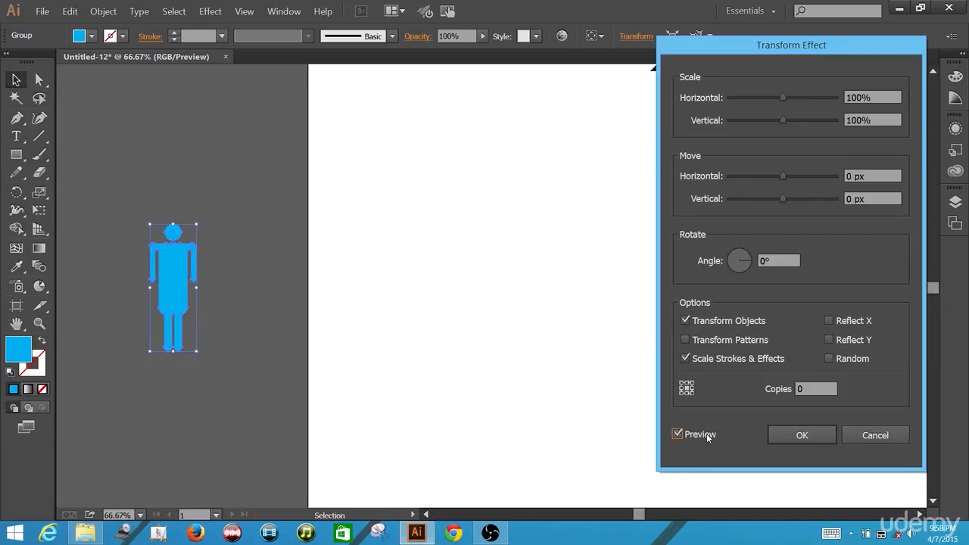
pyautogui.moveTo(818, 388); pyautogui.dragTo(796, 390)
pyautogui.write('4')
# Set the Transform effect's horizontal move to 200 px and apply it to the blue figure
pyautogui.click(783, 175)
pyautogui.moveTo(782, 176); pyautogui.dragTo(845, 179)
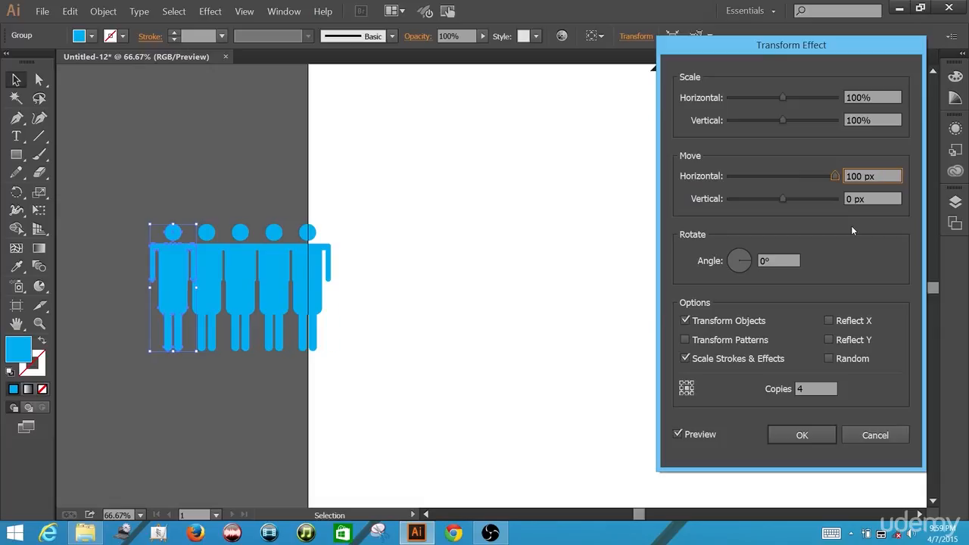
pyautogui.hotkey('shift', 'Up')
pyautogui.hotkey('shift', 'Up')
pyautogui.hotkey('shift', 'Up')
pyautogui.hotkey('shift', 'Up')
pyautogui.hotkey('shift', 'Up')
pyautogui.hotkey('shift', 'Up')
pyautogui.hotkey('shift', 'Up')
pyautogui.hotkey('shift', 'Up')
pyautogui.hotkey('shift', 'Up')
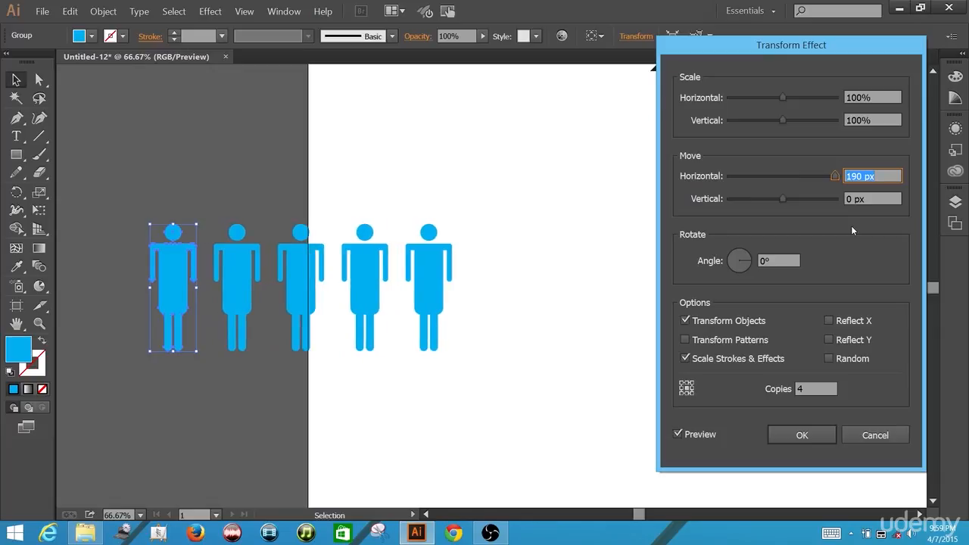
pyautogui.hotkey('shift', 'Up')
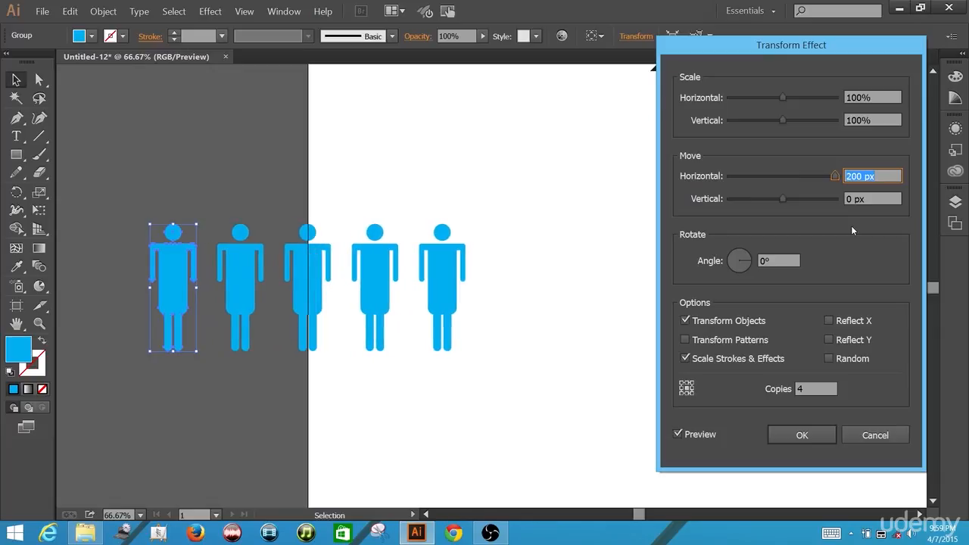
pyautogui.click(795, 428)
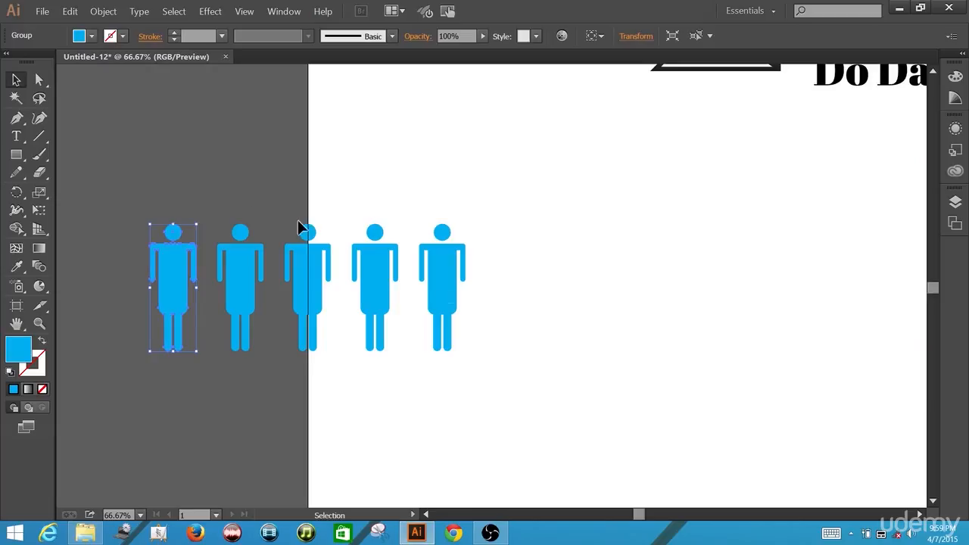
# Expand the appearance of the row of blue figures, ungroup it and deselect everything
pyautogui.click(104, 11)
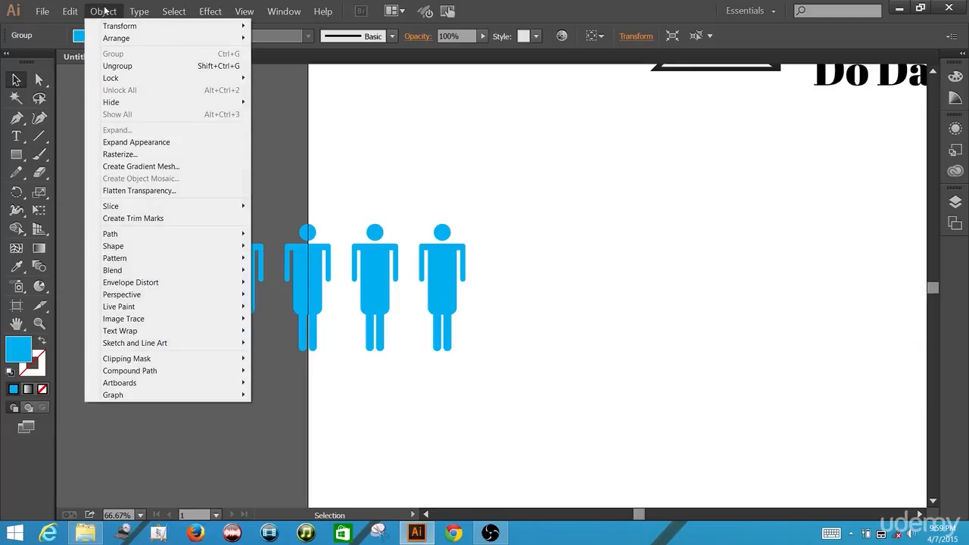
pyautogui.click(146, 143)
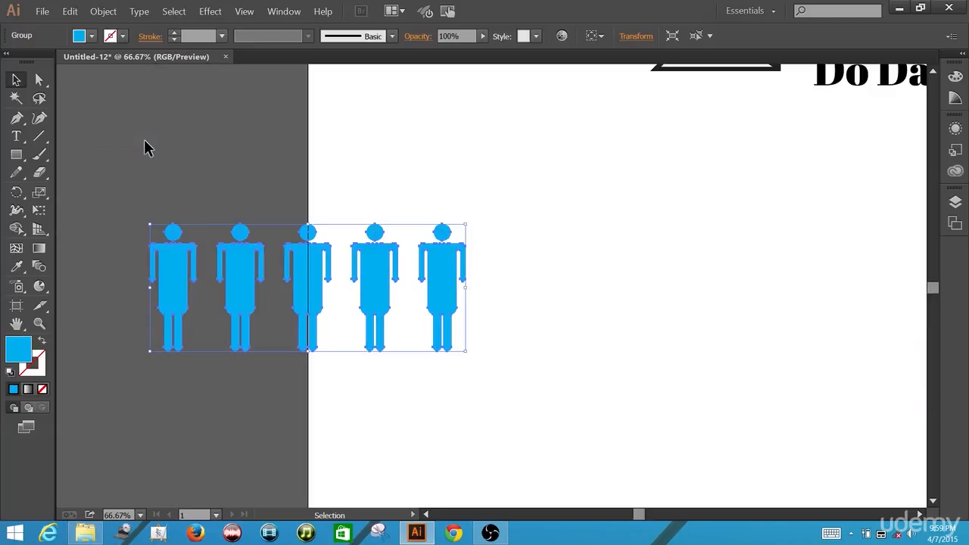
pyautogui.click(104, 10)
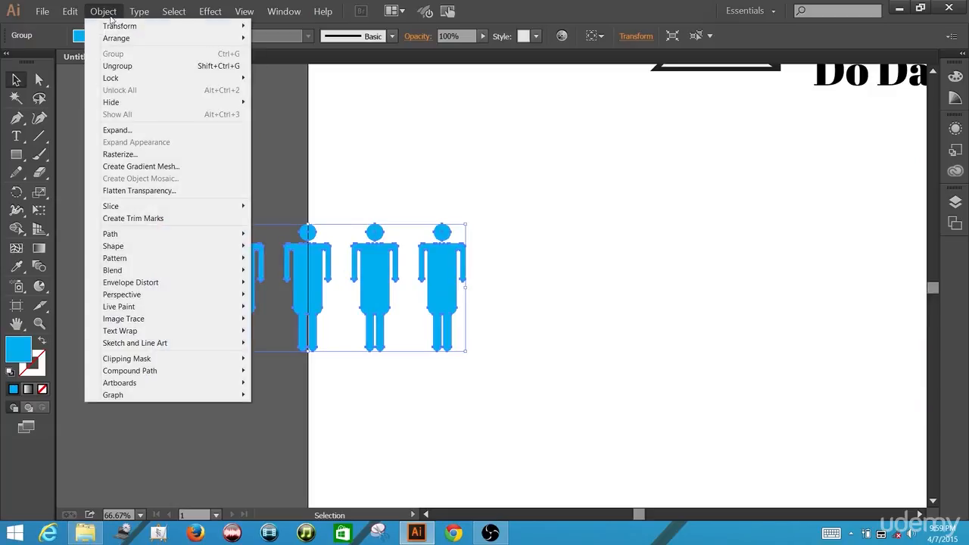
pyautogui.click(123, 66)
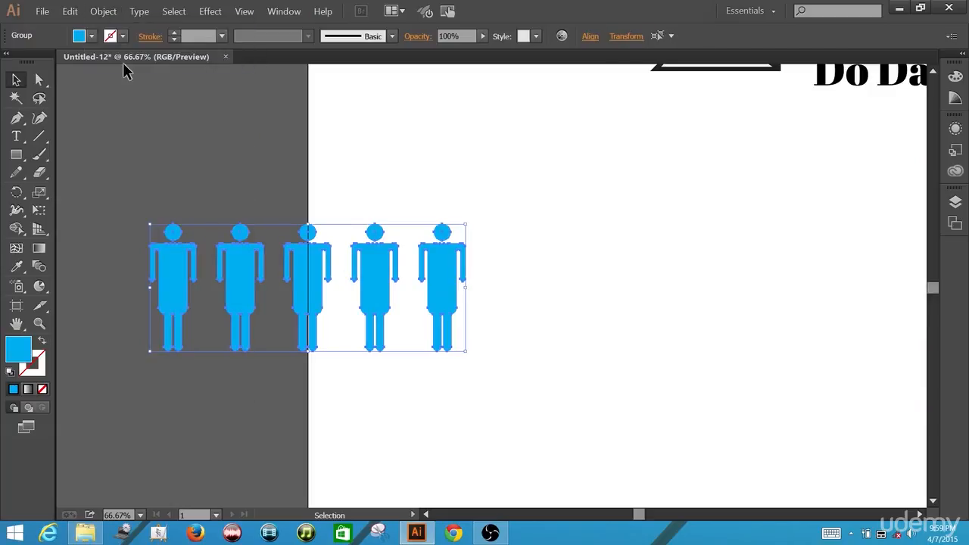
pyautogui.click(253, 138)
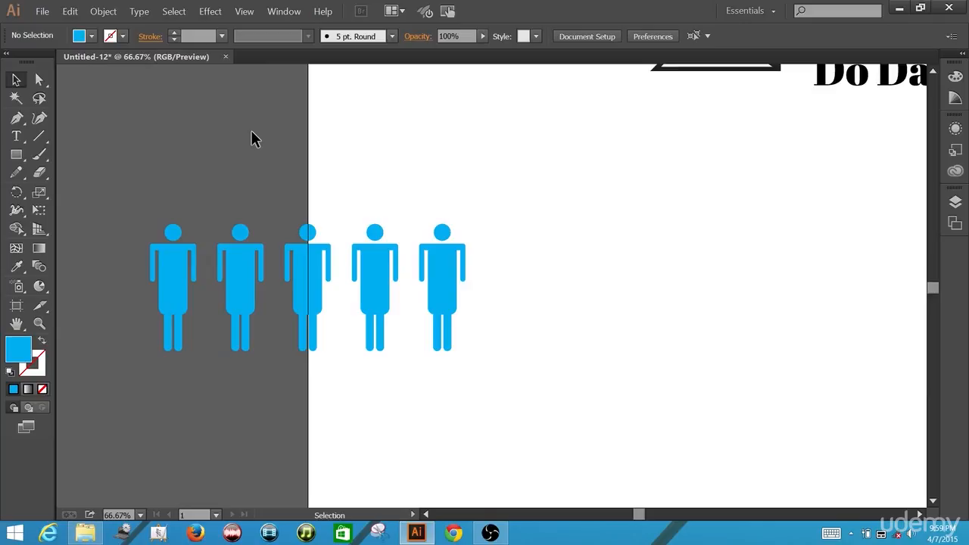
# Select each of the five blue figures in turn to check whether they are separate objects
pyautogui.click(184, 286)
pyautogui.click(259, 277)
pyautogui.click(321, 264)
pyautogui.click(393, 265)
pyautogui.click(436, 262)
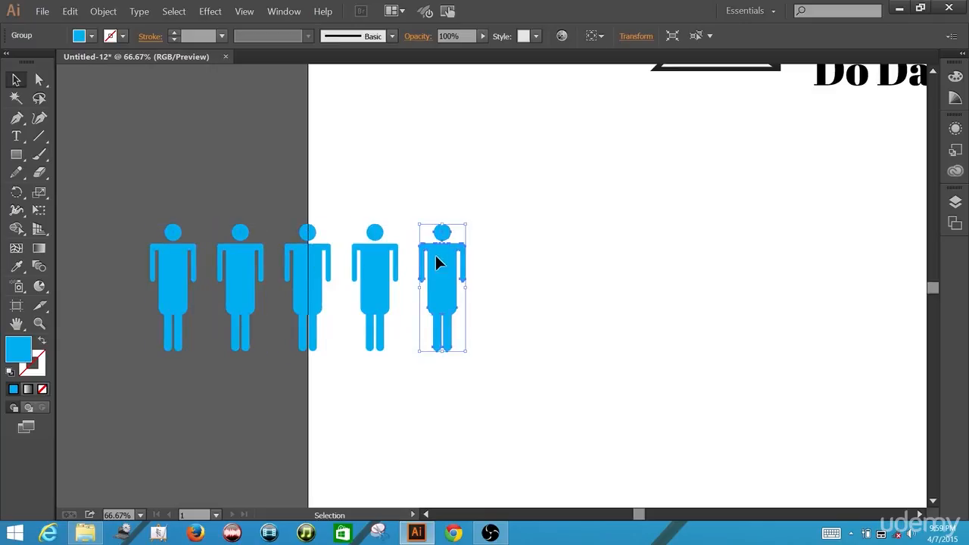